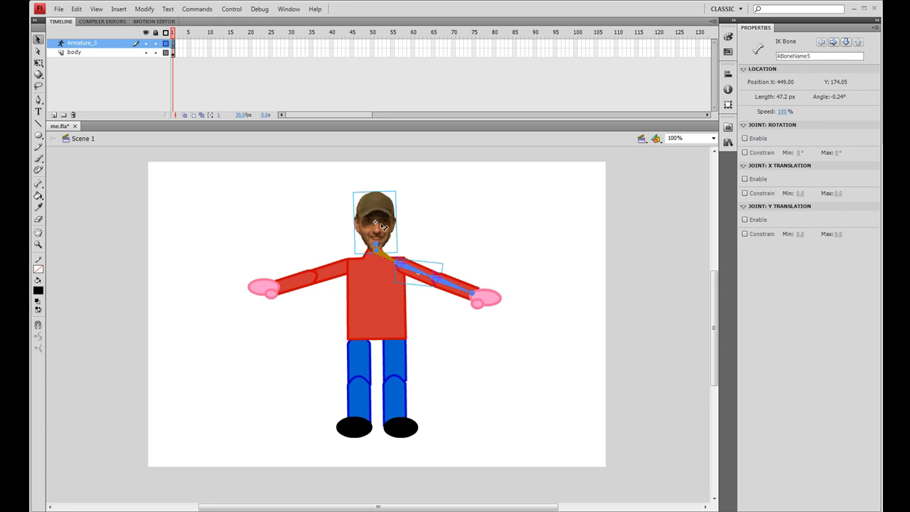
Drag the head to test how the existing armature poses it.
{"action": "mouse_move", "coordinate": [382, 215]}
{"action": "left_mouse_down"}
{"action": "mouse_move", "coordinate": [392, 210]}
{"action": "mouse_move", "coordinate": [375, 206]}
{"action": "left_mouse_up"}
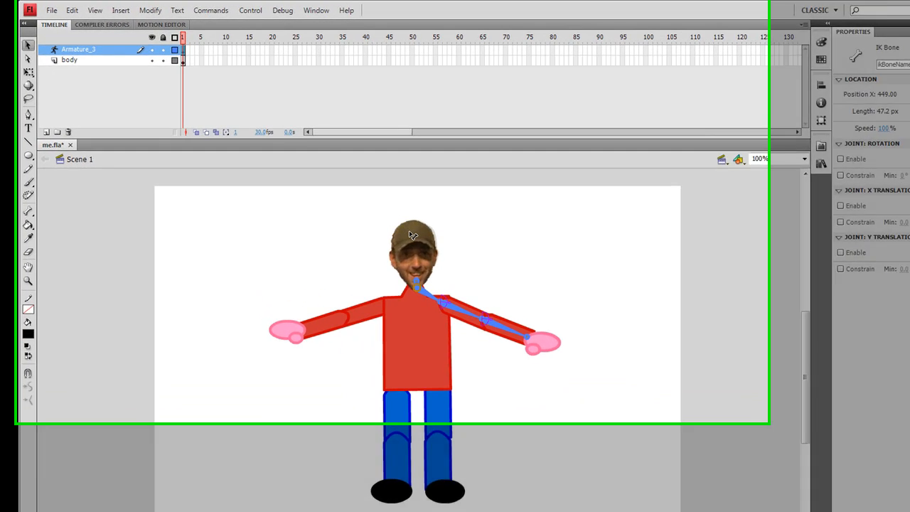
{"action": "left_click", "coordinate": [481, 286]}
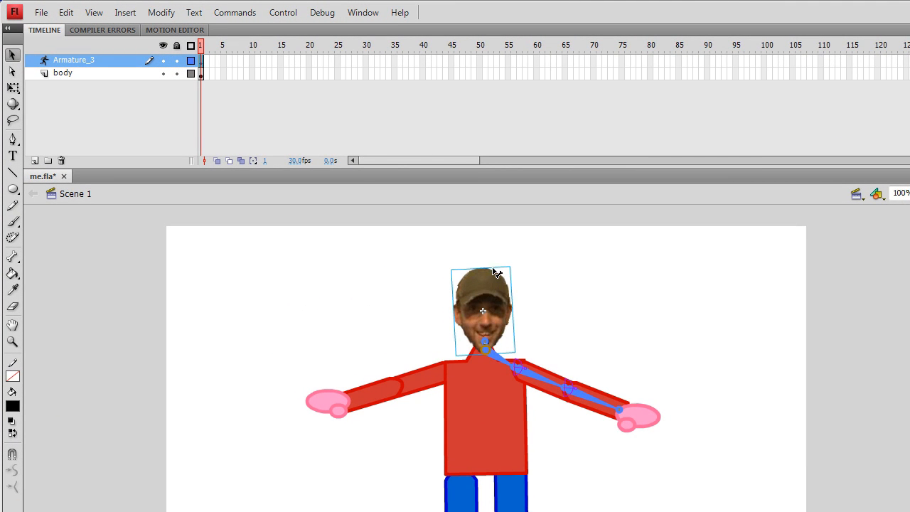
{"action": "left_click_drag", "start_coordinate": [490, 299], "coordinate": [488, 344]}
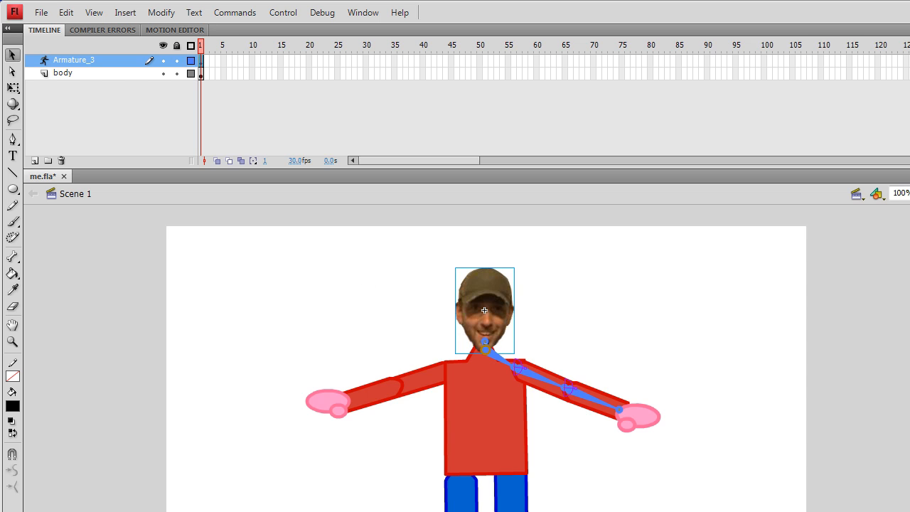
On a new layer, draw a small circle just above the character's head with the Oval tool.
{"action": "left_click", "coordinate": [15, 190]}
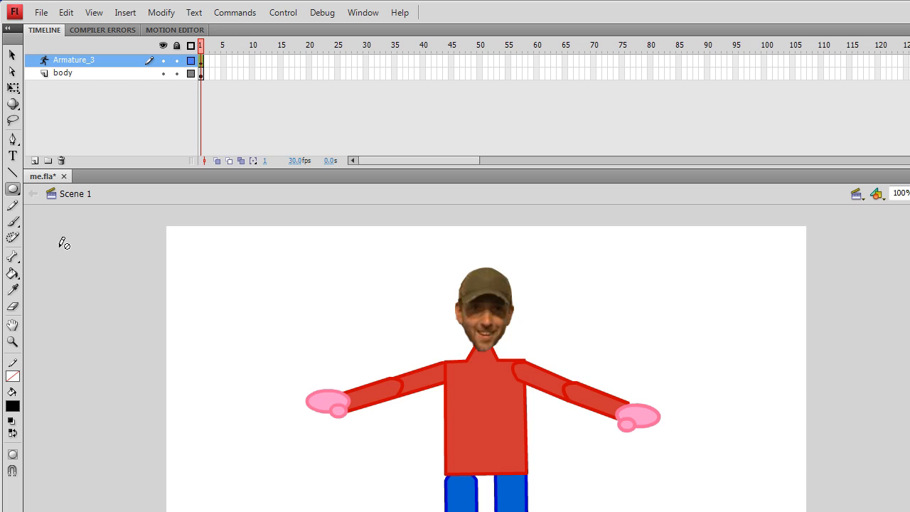
{"action": "left_click", "coordinate": [34, 161]}
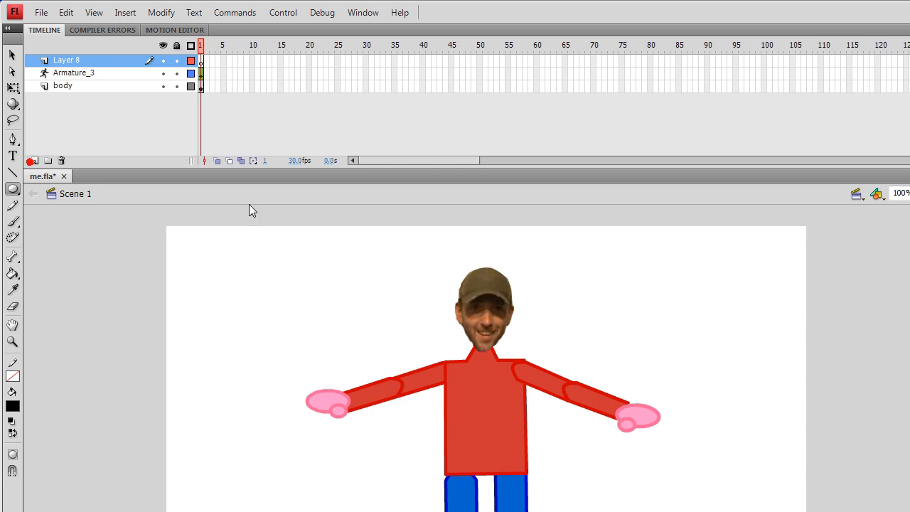
{"action": "left_click_drag", "start_coordinate": [477, 242], "coordinate": [524, 252]}
Convert the small circle into a Button symbol.
{"action": "left_click", "coordinate": [12, 55]}
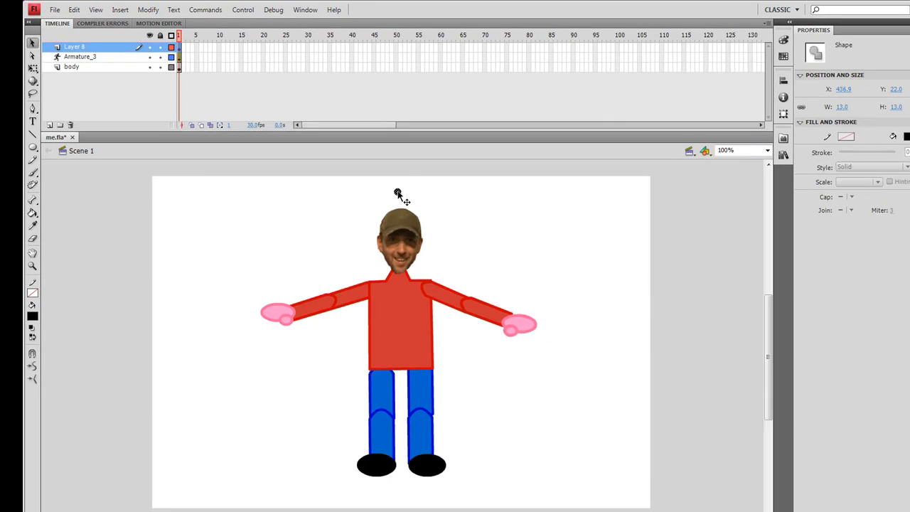
{"action": "right_click", "coordinate": [481, 246]}
{"action": "left_click", "coordinate": [453, 402]}
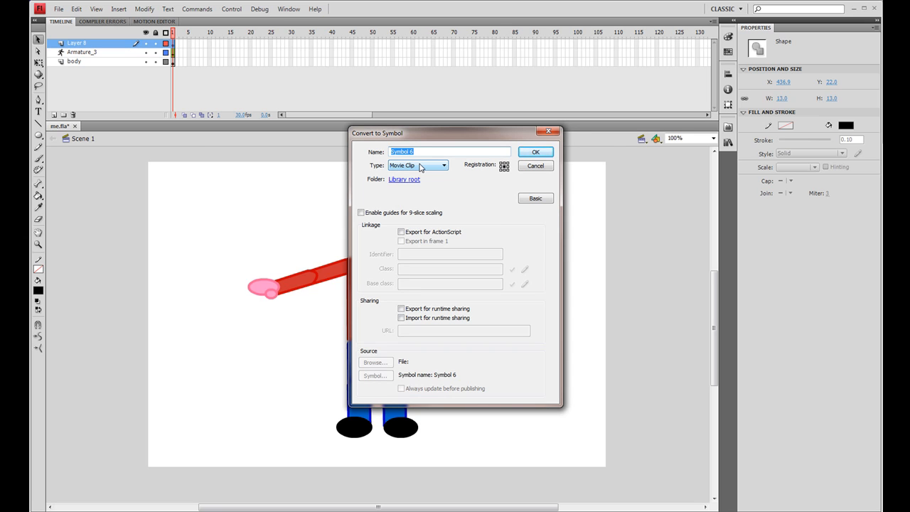
{"action": "left_click", "coordinate": [421, 165]}
{"action": "left_click", "coordinate": [414, 179]}
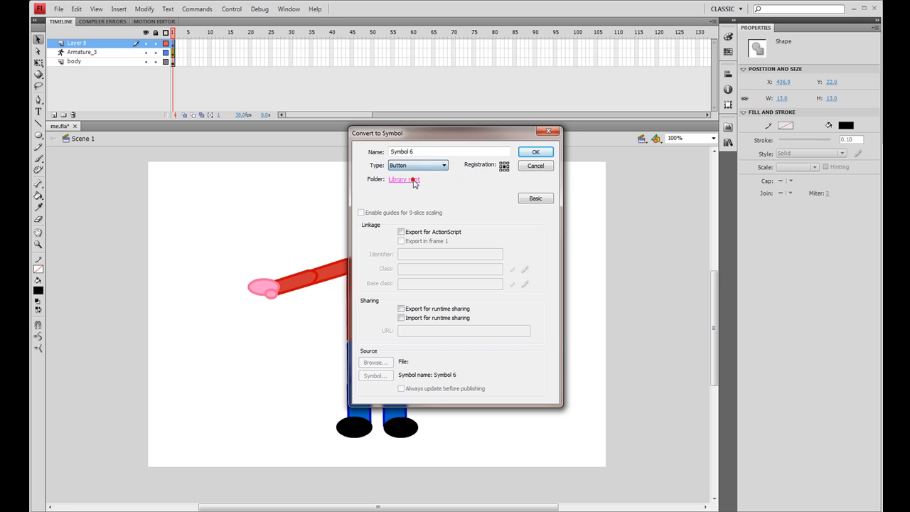
{"action": "left_click", "coordinate": [538, 152]}
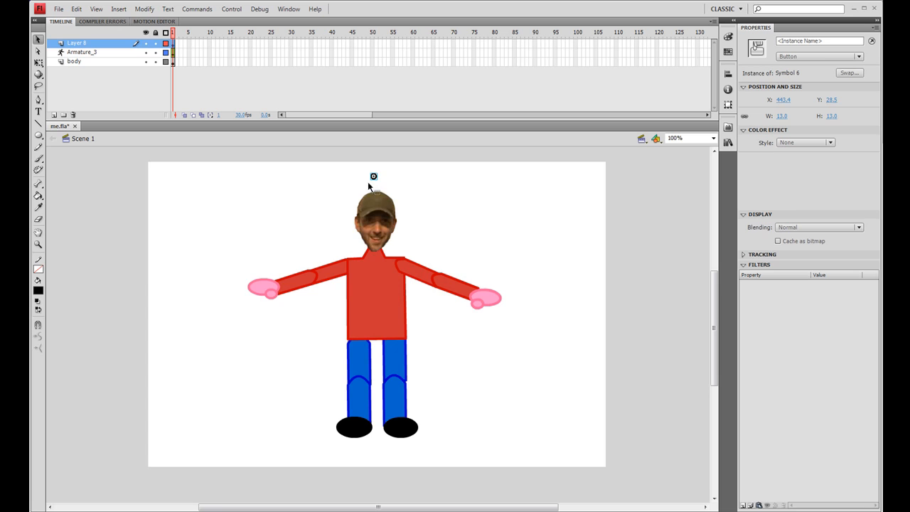
Open the button symbol for editing and move its keyframe from the Up frame to the Hit frame.
{"action": "double_click", "coordinate": [374, 177]}
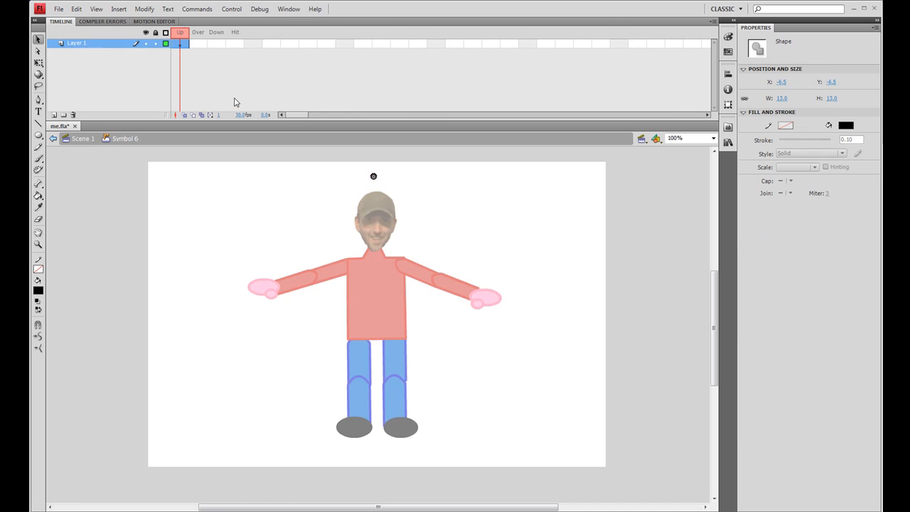
{"action": "left_click", "coordinate": [184, 44]}
{"action": "left_click_drag", "start_coordinate": [184, 44], "coordinate": [235, 44]}
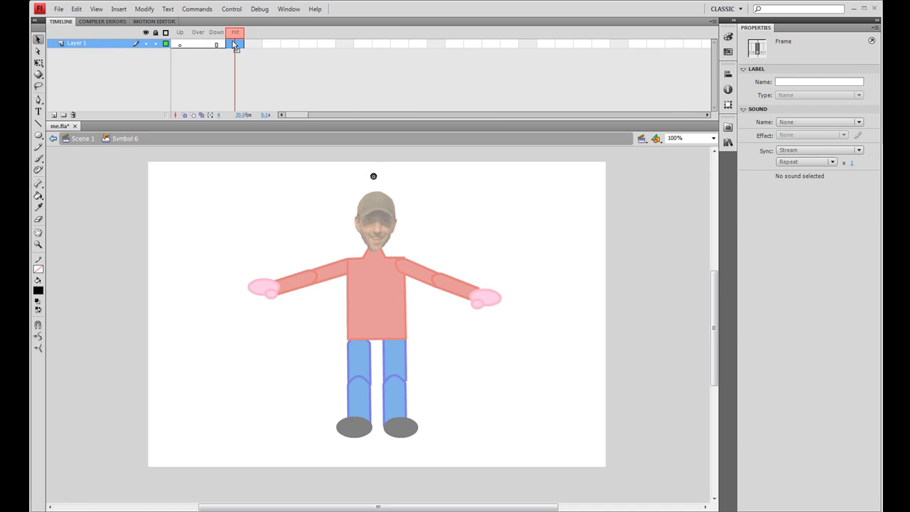
Step through the button's Up, Over, Down and Hit frames to check their contents.
{"action": "left_click", "coordinate": [178, 44]}
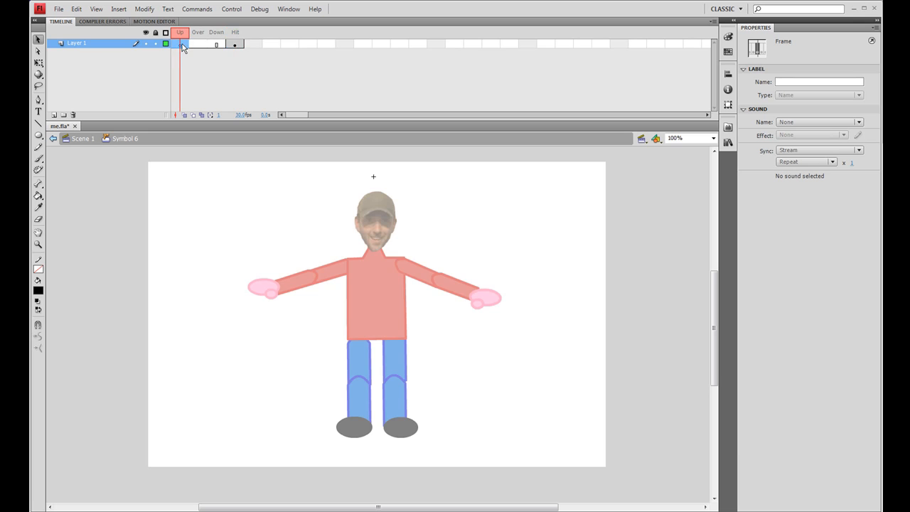
{"action": "left_click", "coordinate": [238, 44]}
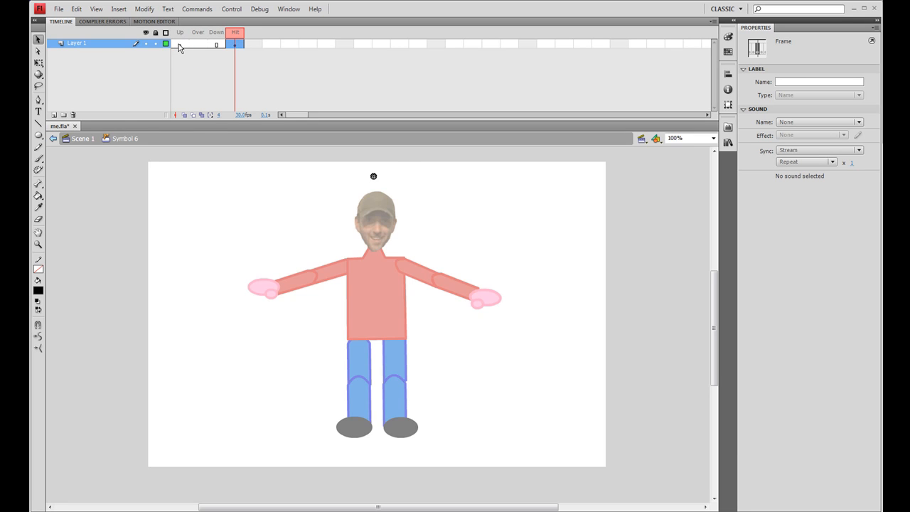
{"action": "left_click", "coordinate": [217, 45]}
{"action": "left_click", "coordinate": [200, 46]}
{"action": "left_click", "coordinate": [181, 46]}
{"action": "left_click", "coordinate": [198, 45]}
{"action": "left_click", "coordinate": [217, 44]}
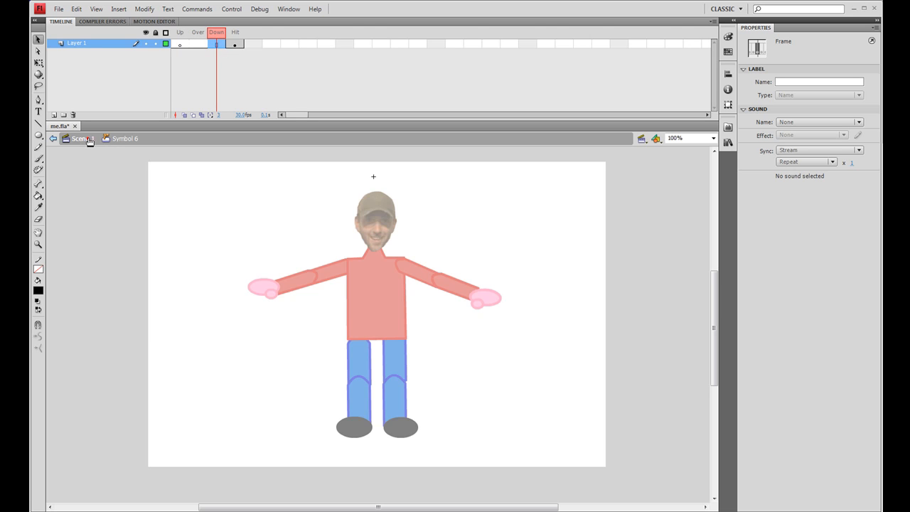
Return to Scene 1 and preview the movie in a test window, then close it.
{"action": "left_click", "coordinate": [89, 140]}
{"action": "left_click", "coordinate": [395, 181]}
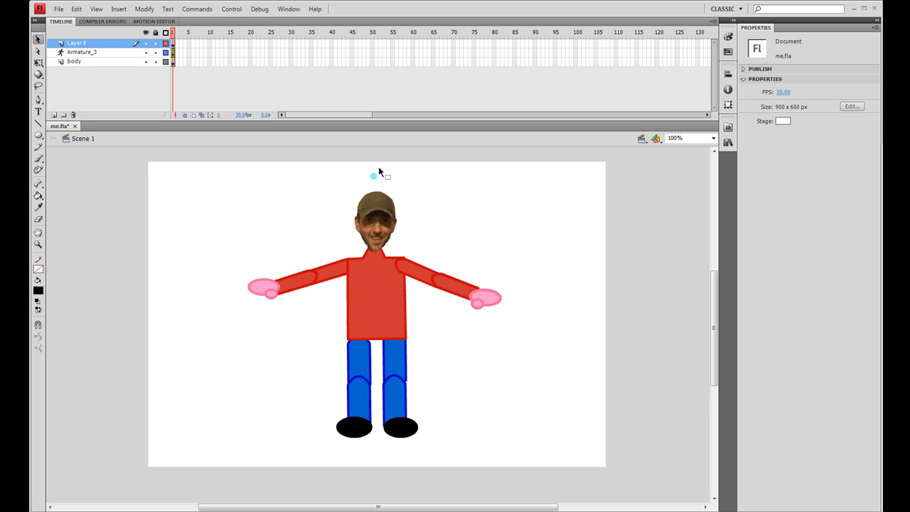
{"action": "key", "text": "ctrl+Return"}
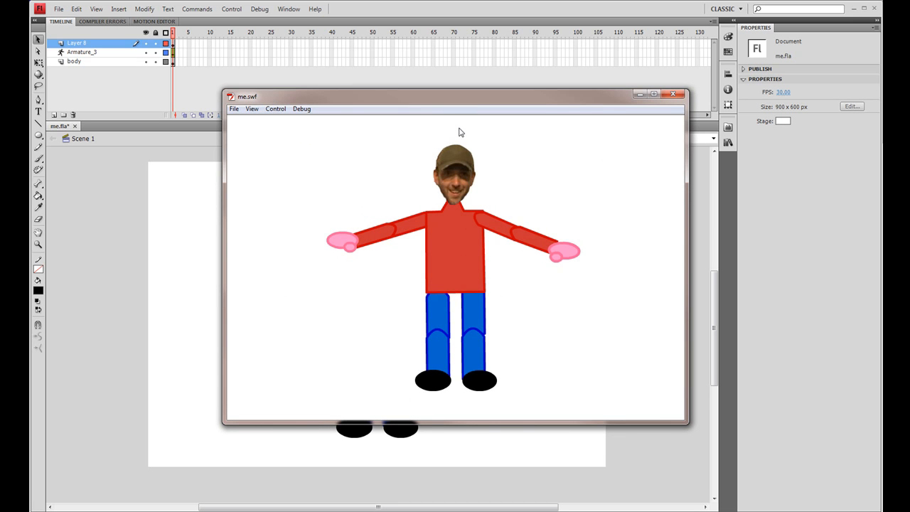
{"action": "left_click", "coordinate": [672, 93]}
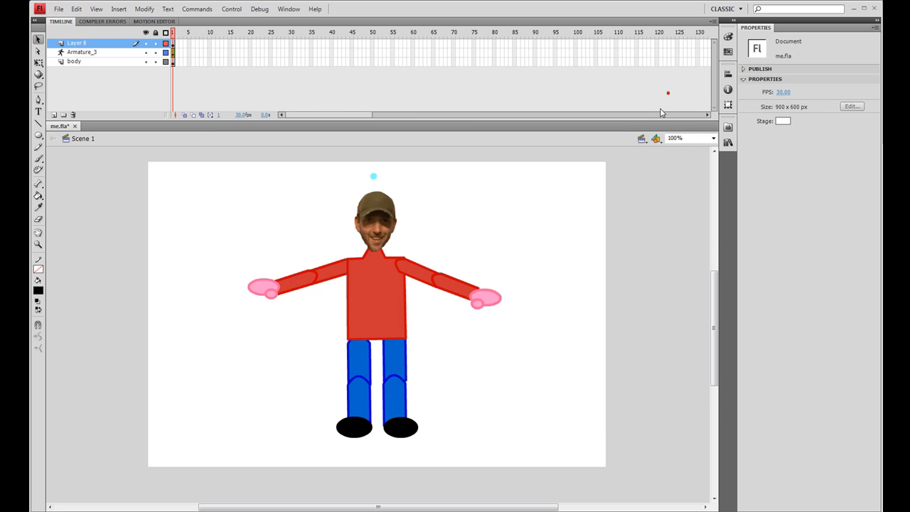
With the Bone tool, draw a bone from the head's joint up to the circle button.
{"action": "left_click", "coordinate": [375, 219]}
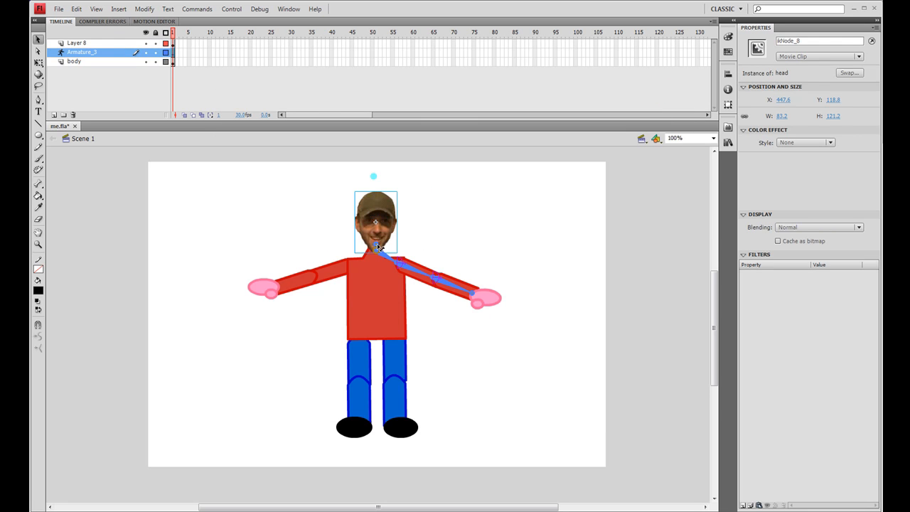
{"action": "left_click", "coordinate": [39, 184]}
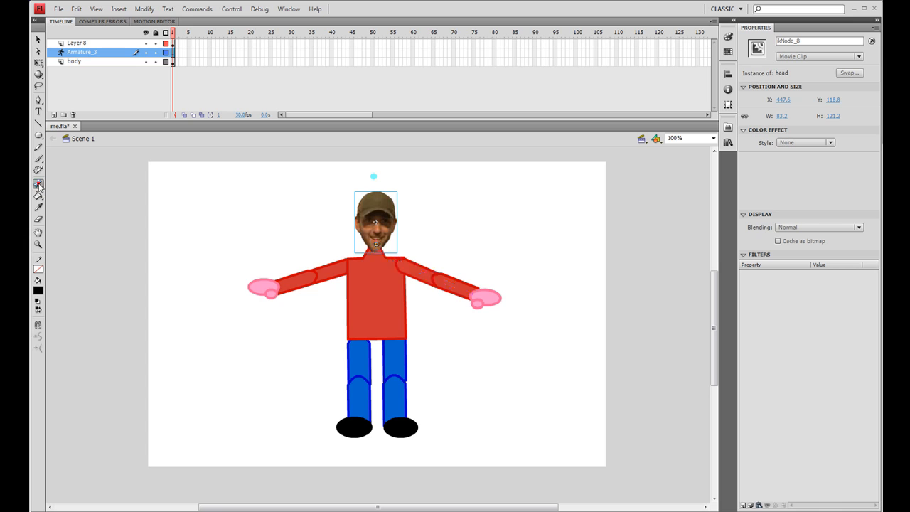
{"action": "left_click_drag", "start_coordinate": [376, 244], "coordinate": [374, 177]}
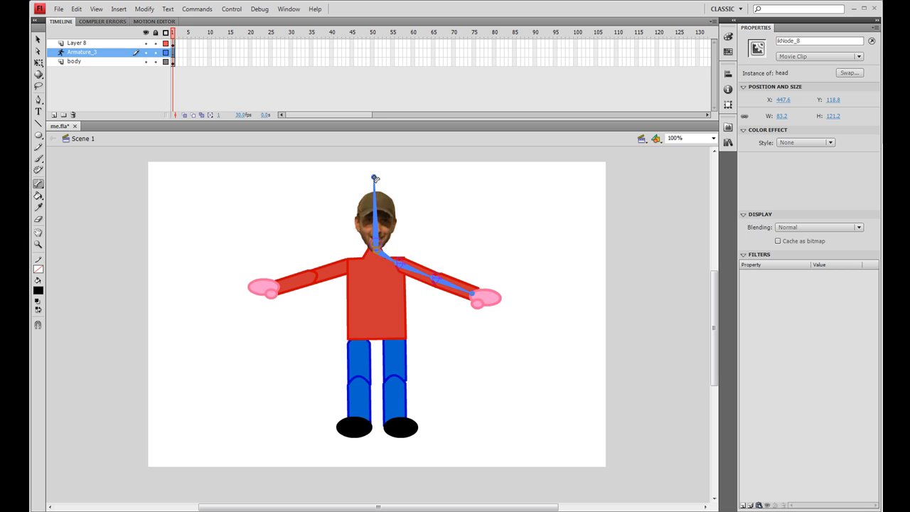
Drag the new head bone with the Selection tool to test rotating the head.
{"action": "key", "text": "v"}
{"action": "left_click_drag", "start_coordinate": [377, 178], "coordinate": [408, 189]}
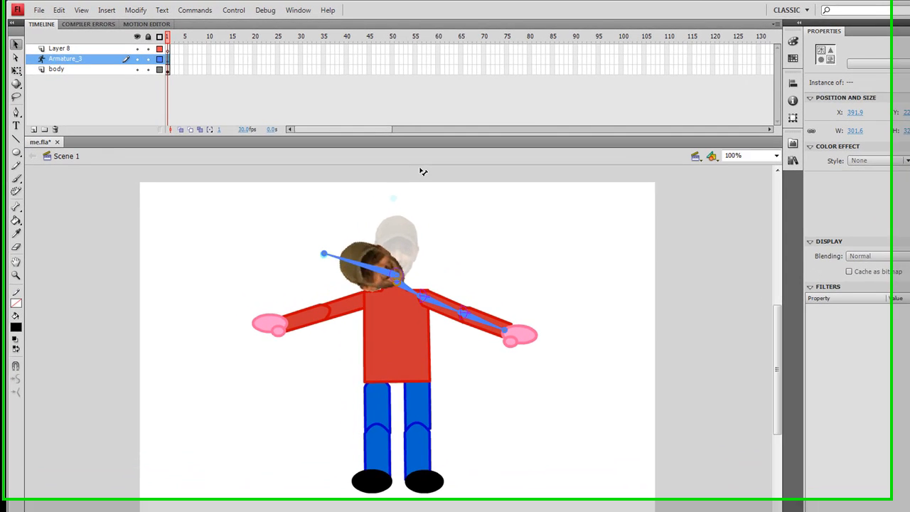
{"action": "left_click_drag", "start_coordinate": [252, 327], "coordinate": [401, 188]}
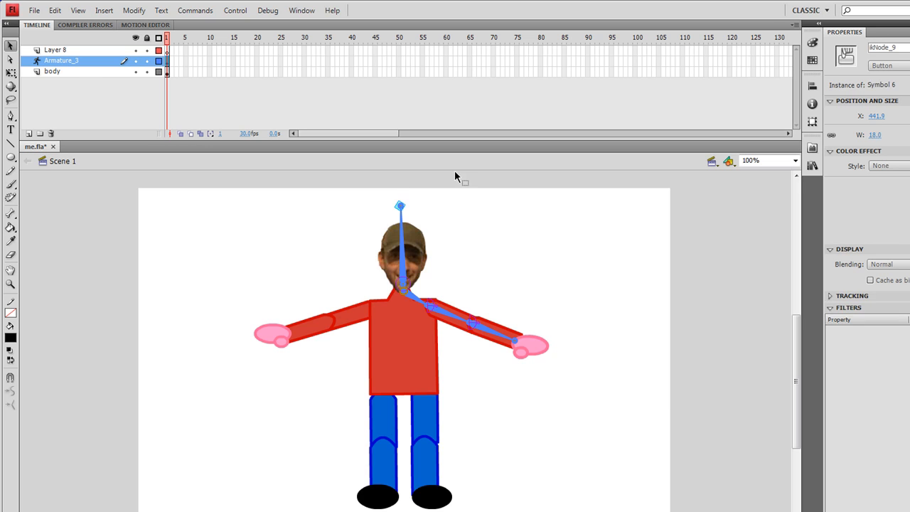
Select the head bone and enable the constraint on its joint rotation.
{"action": "left_click", "coordinate": [405, 288]}
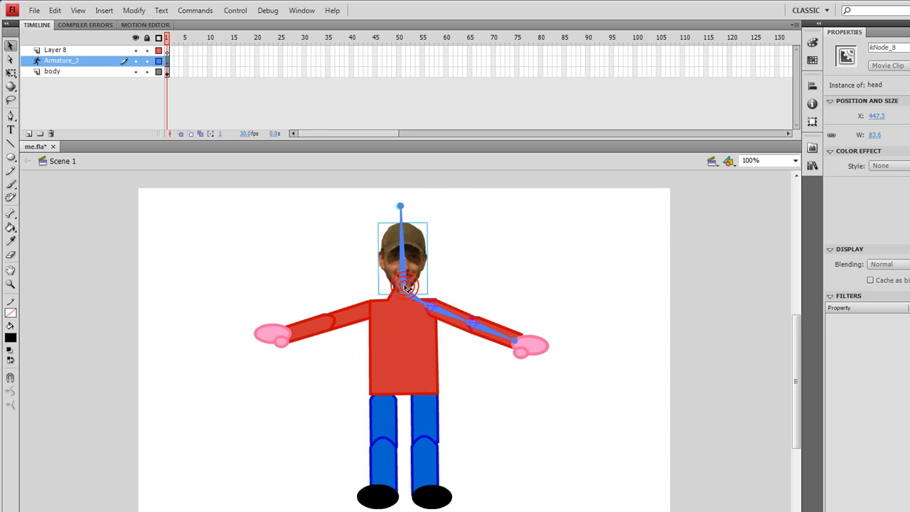
{"action": "left_click", "coordinate": [405, 287]}
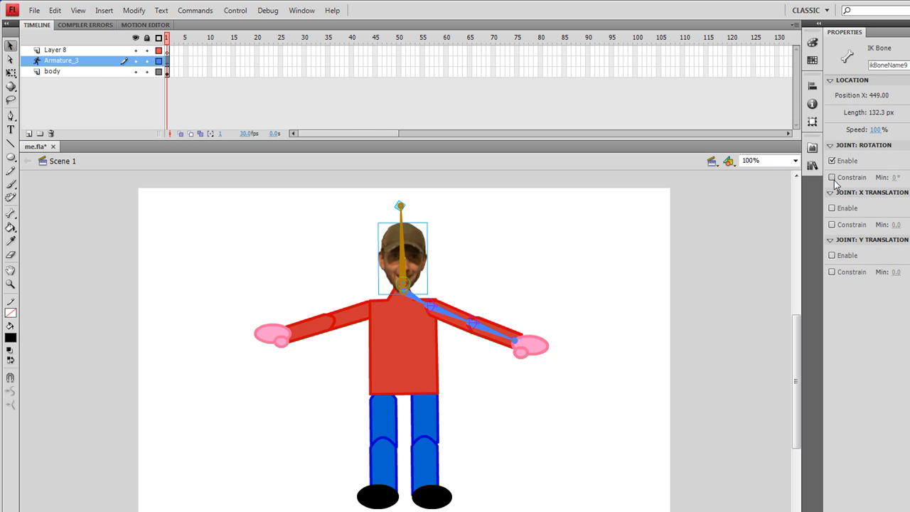
{"action": "left_click", "coordinate": [832, 178]}
Drag the head bone's tip to test its constrained rotation.
{"action": "left_click_drag", "start_coordinate": [403, 205], "coordinate": [409, 214]}
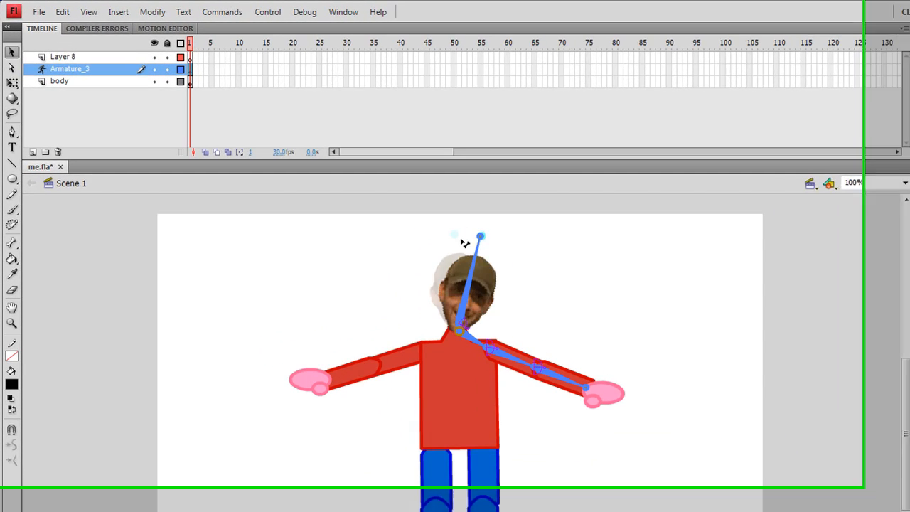
{"action": "left_click_drag", "start_coordinate": [464, 243], "coordinate": [546, 336]}
{"action": "left_click_drag", "start_coordinate": [525, 292], "coordinate": [487, 248]}
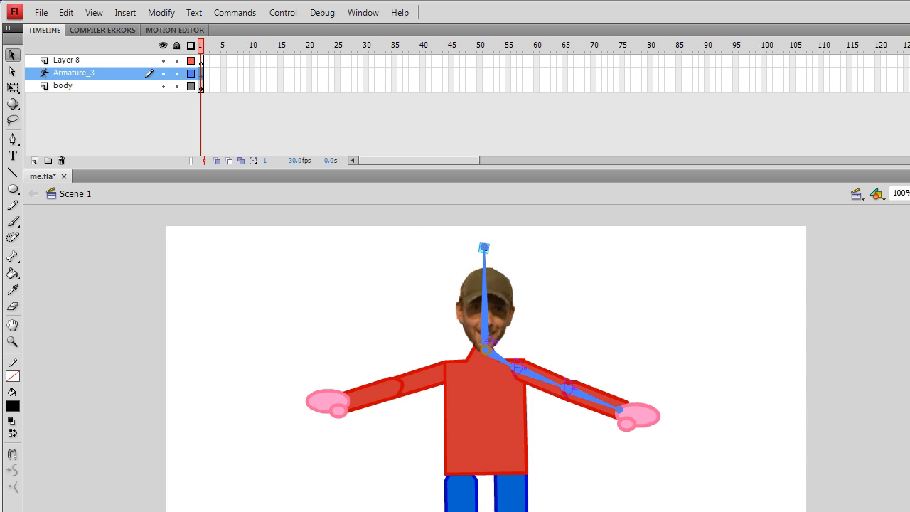
Reselect the head bone and swing the head button sideways to check the rotation limits of -46° to 45°.
{"action": "left_click", "coordinate": [488, 342]}
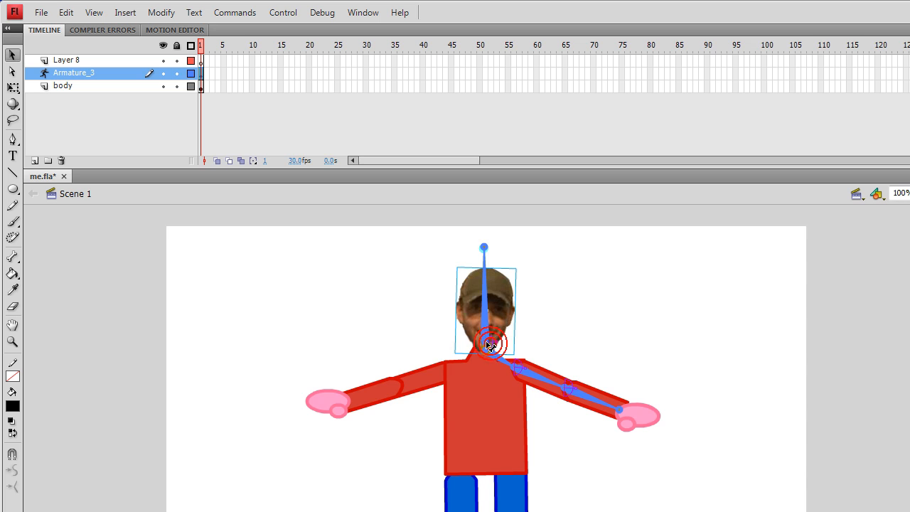
{"action": "left_click", "coordinate": [488, 345]}
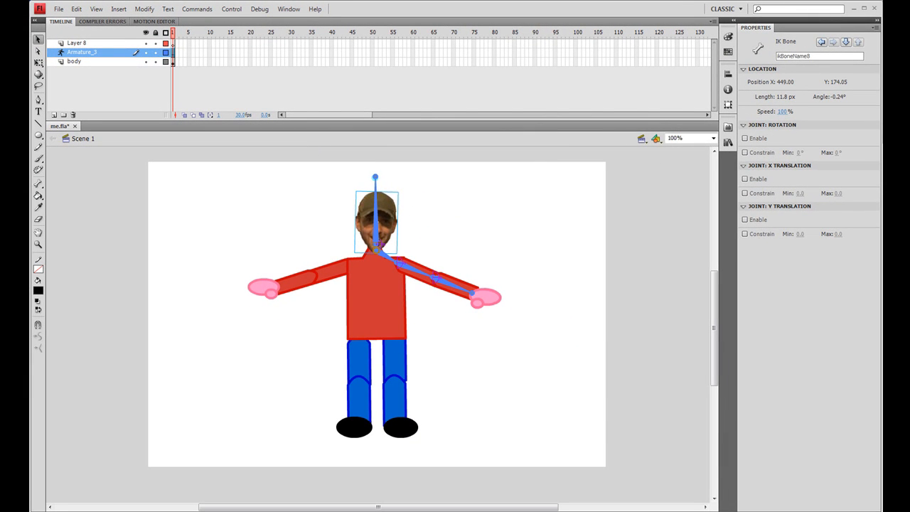
{"action": "left_click", "coordinate": [38, 184]}
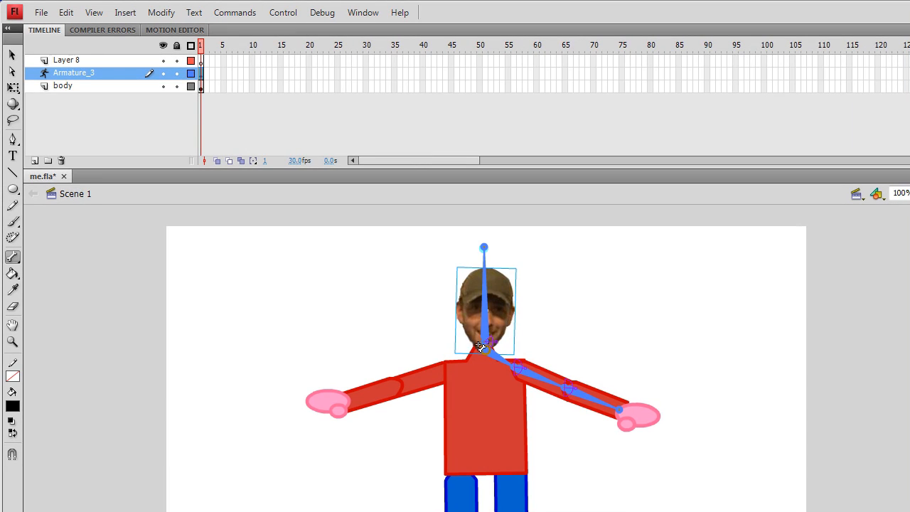
{"action": "left_click", "coordinate": [12, 55]}
{"action": "left_click", "coordinate": [487, 341]}
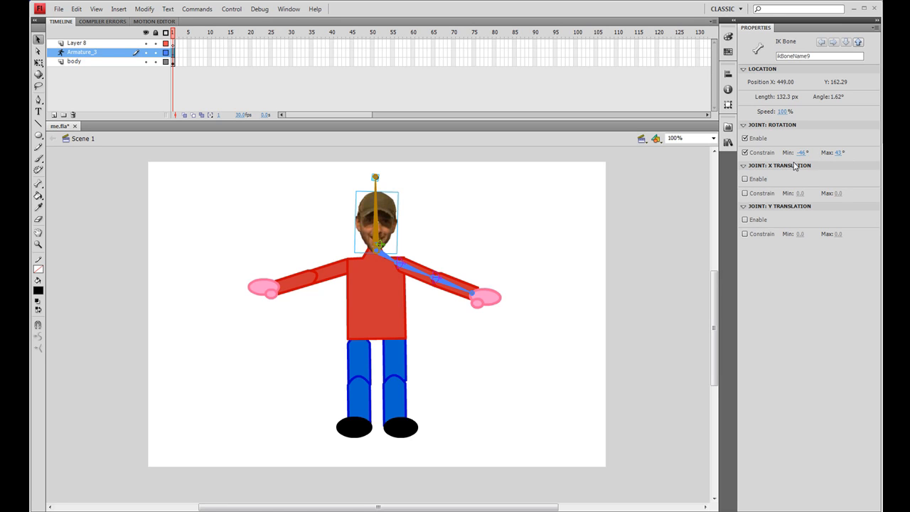
{"action": "left_click_drag", "start_coordinate": [376, 177], "coordinate": [309, 217]}
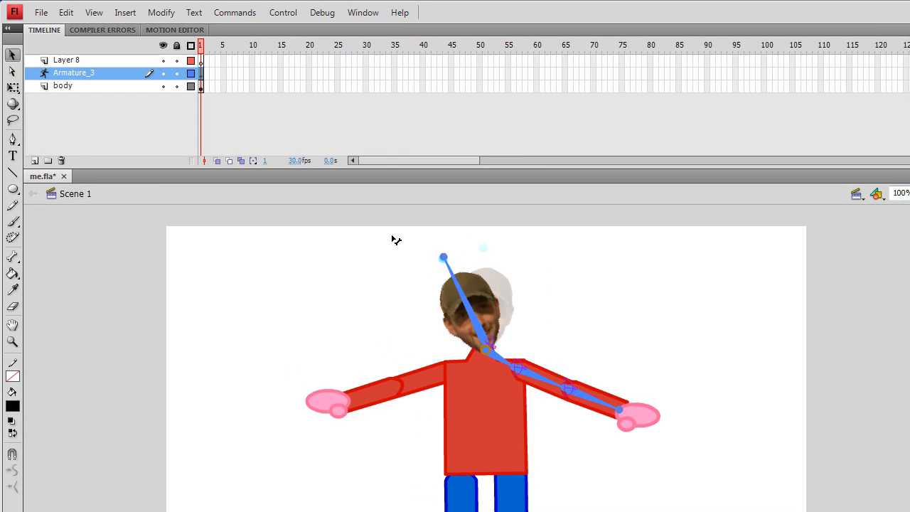
{"action": "mouse_move", "coordinate": [396, 241]}
{"action": "left_mouse_down"}
{"action": "mouse_move", "coordinate": [518, 246]}
{"action": "mouse_move", "coordinate": [483, 240]}
{"action": "left_mouse_up"}
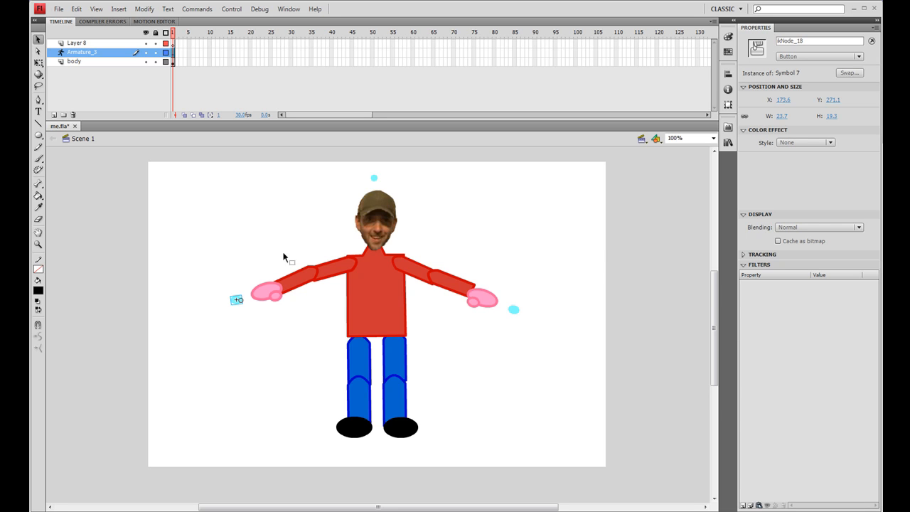
Drag the buttons at both hands to test posing the arms.
{"action": "left_click", "coordinate": [370, 270]}
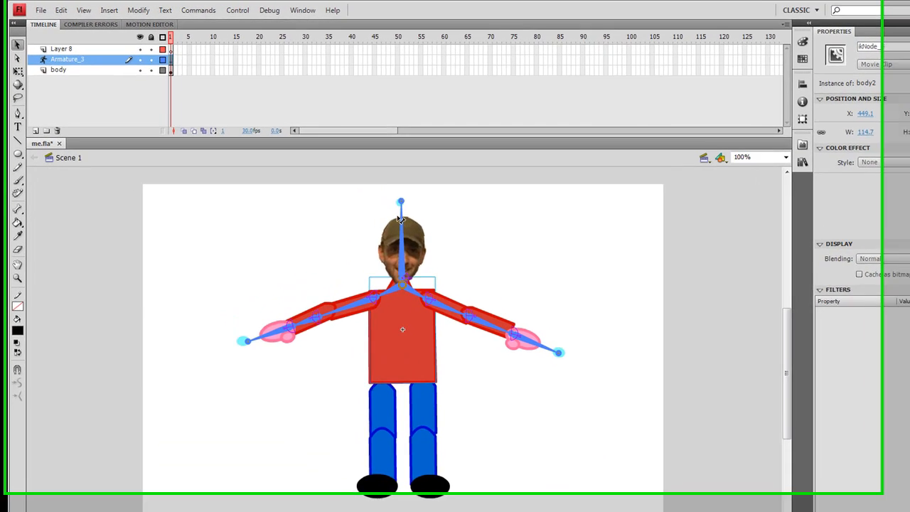
{"action": "mouse_move", "coordinate": [414, 212]}
{"action": "left_mouse_down"}
{"action": "mouse_move", "coordinate": [359, 239]}
{"action": "mouse_move", "coordinate": [477, 253]}
{"action": "mouse_move", "coordinate": [429, 235]}
{"action": "mouse_move", "coordinate": [419, 212]}
{"action": "left_mouse_up"}
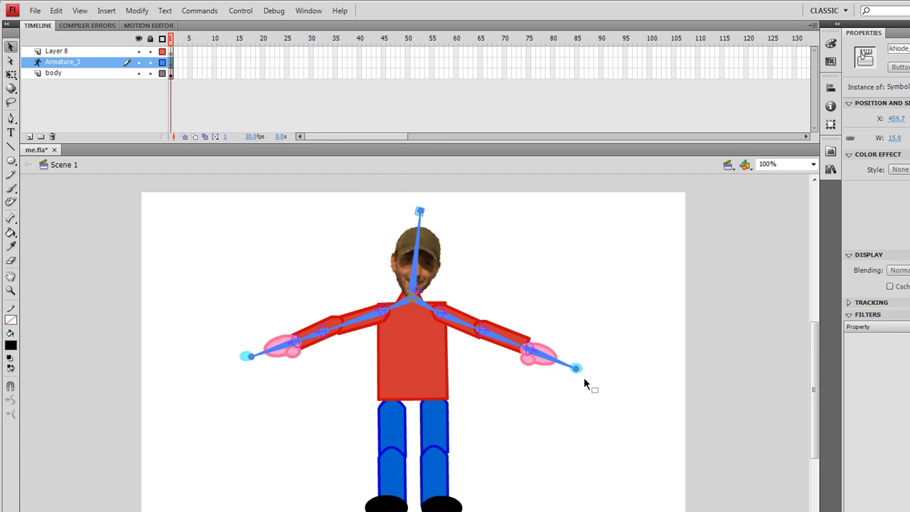
{"action": "left_click_drag", "start_coordinate": [578, 368], "coordinate": [690, 438]}
{"action": "left_click_drag", "start_coordinate": [242, 335], "coordinate": [248, 478]}
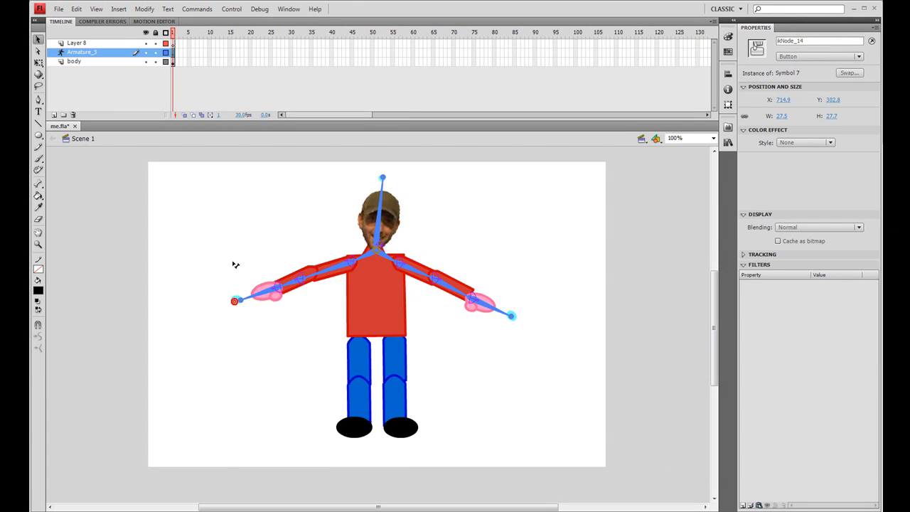
{"action": "left_click_drag", "start_coordinate": [241, 427], "coordinate": [121, 349]}
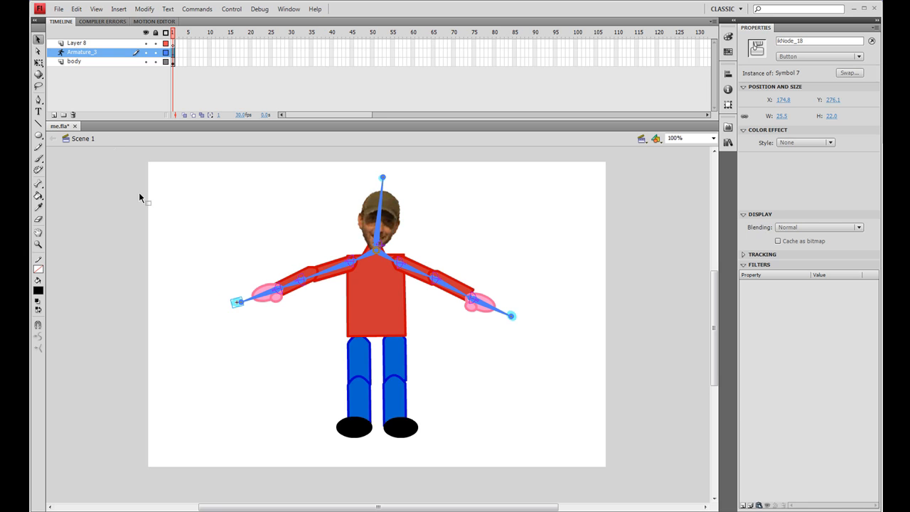
{"action": "left_click", "coordinate": [39, 64]}
{"action": "left_click", "coordinate": [310, 278]}
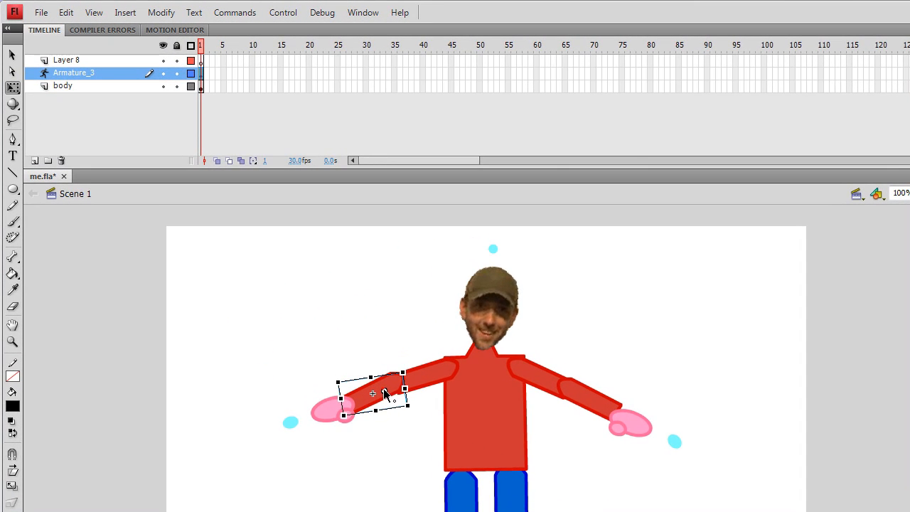
{"action": "left_click_drag", "start_coordinate": [399, 381], "coordinate": [400, 383]}
{"action": "left_click", "coordinate": [373, 308]}
{"action": "left_click", "coordinate": [12, 256]}
{"action": "left_click", "coordinate": [387, 376]}
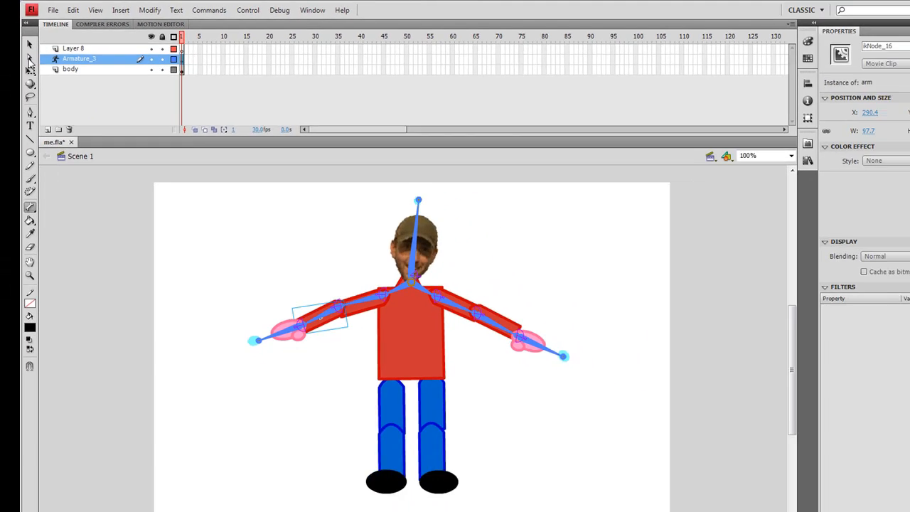
{"action": "left_click", "coordinate": [12, 55]}
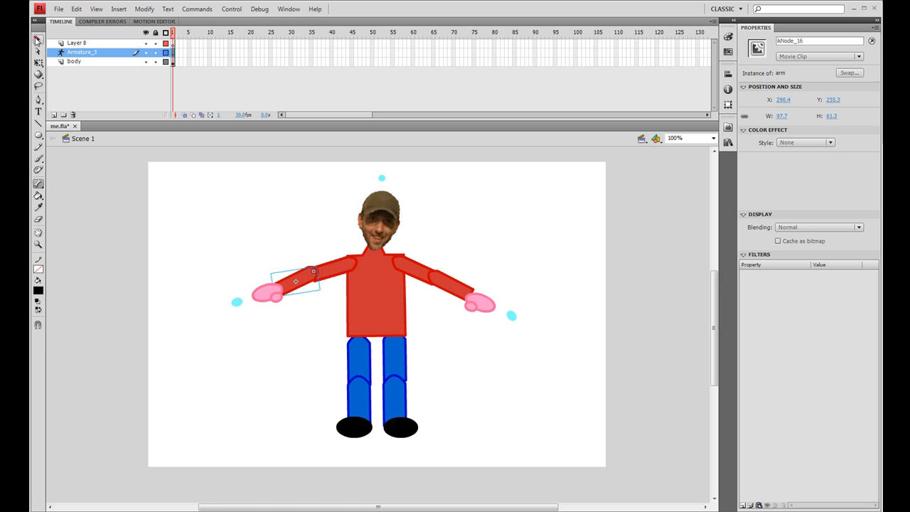
Drag the left arm and both hands to check how the arm chains follow.
{"action": "left_click_drag", "start_coordinate": [236, 307], "coordinate": [199, 327]}
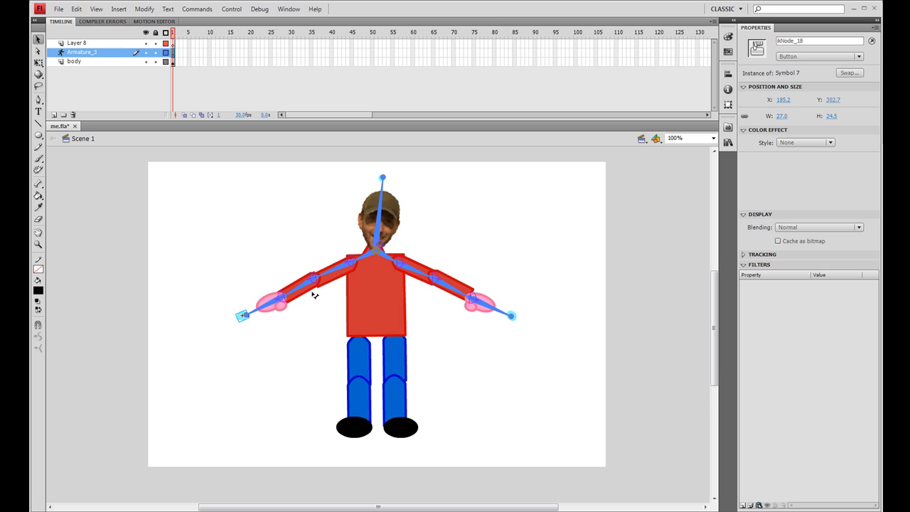
{"action": "left_click_drag", "start_coordinate": [313, 288], "coordinate": [276, 322]}
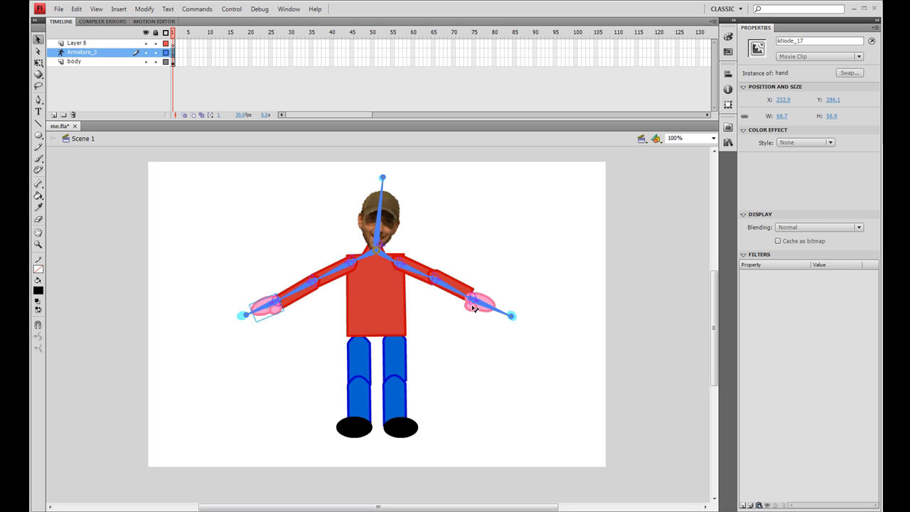
{"action": "left_click_drag", "start_coordinate": [478, 311], "coordinate": [481, 308]}
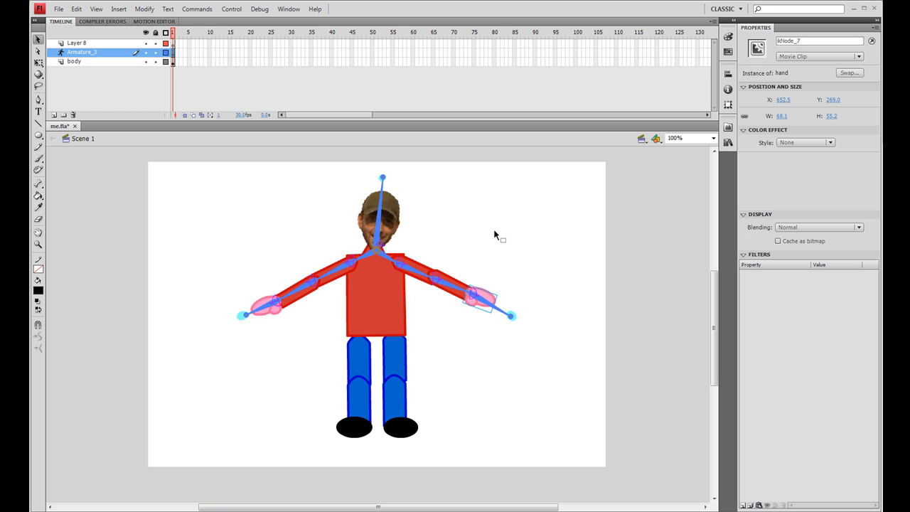
{"action": "left_click", "coordinate": [494, 234]}
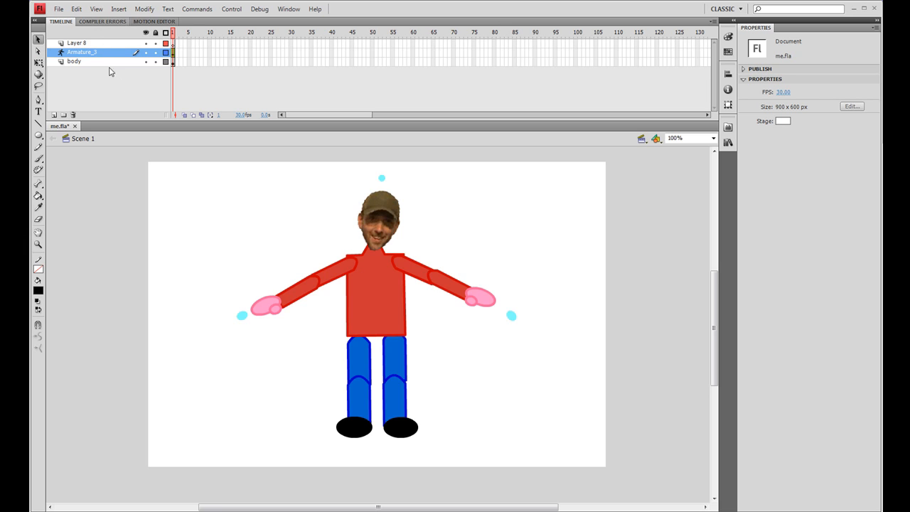
Send both upper arm pieces to the back of the stacking order.
{"action": "left_click", "coordinate": [346, 267]}
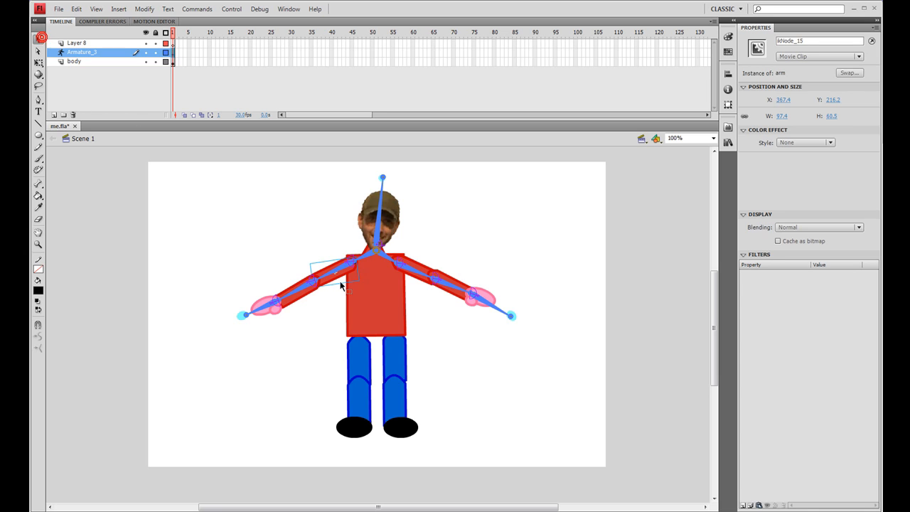
{"action": "right_click", "coordinate": [349, 272]}
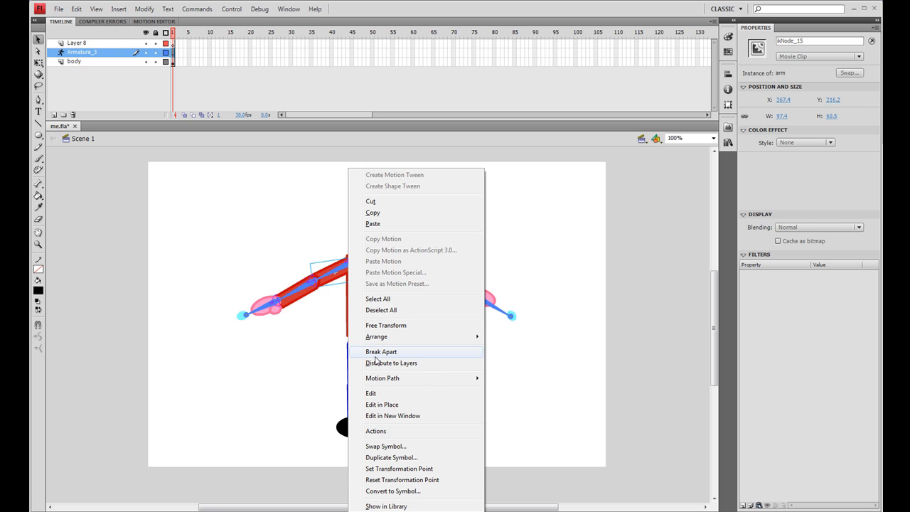
{"action": "mouse_move", "coordinate": [384, 338]}
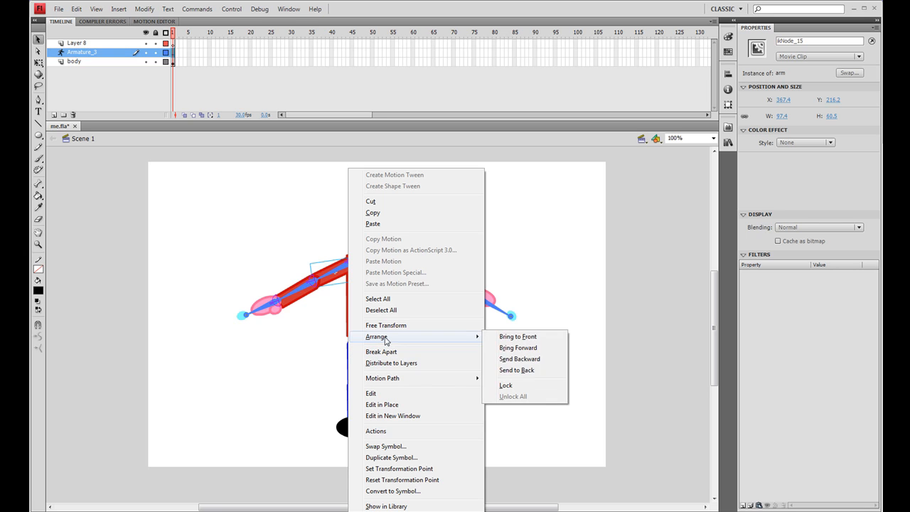
{"action": "left_click", "coordinate": [516, 370]}
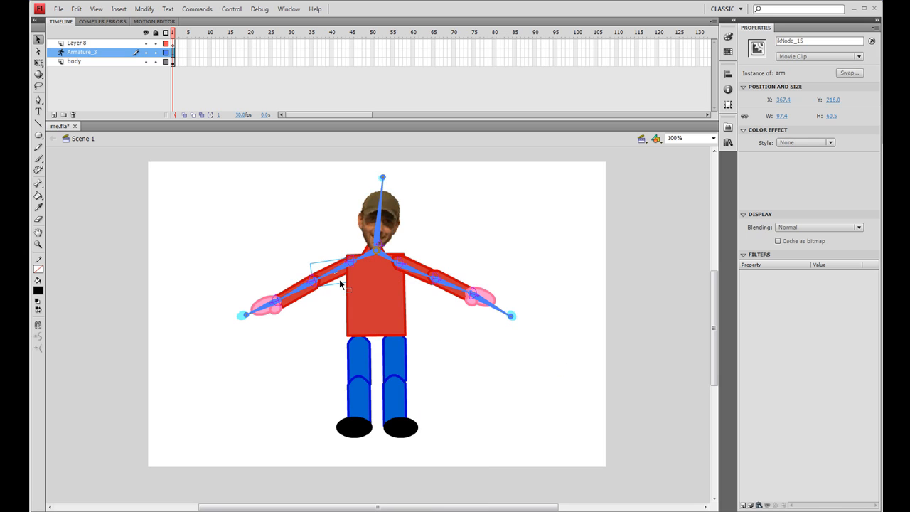
{"action": "left_click", "coordinate": [423, 270]}
{"action": "right_click", "coordinate": [424, 270]}
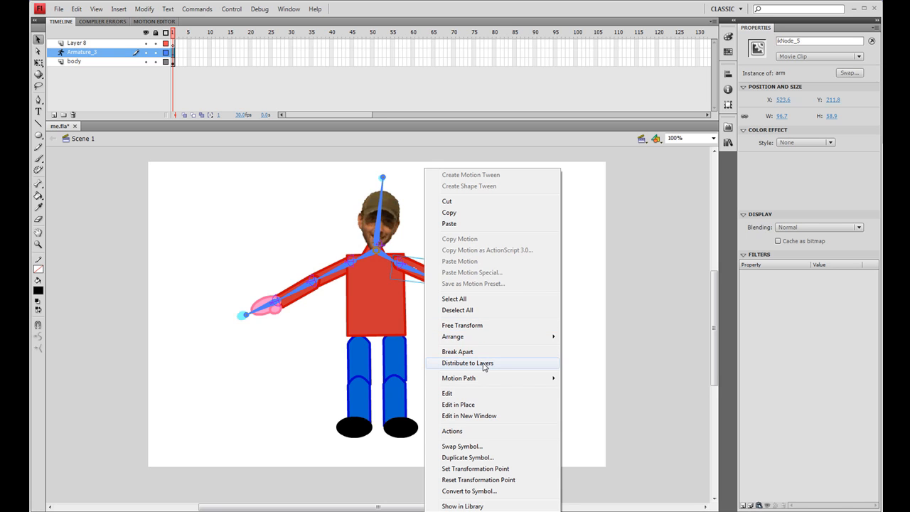
{"action": "mouse_move", "coordinate": [484, 337]}
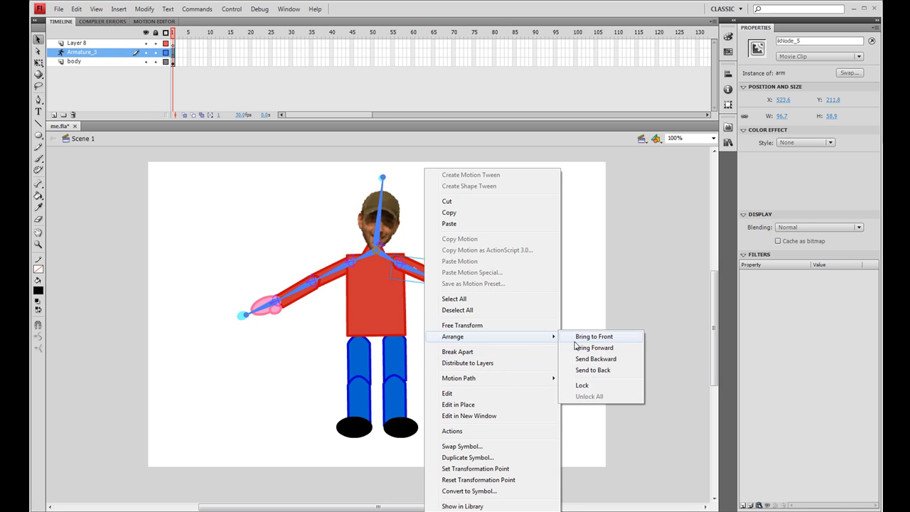
{"action": "left_click", "coordinate": [611, 370]}
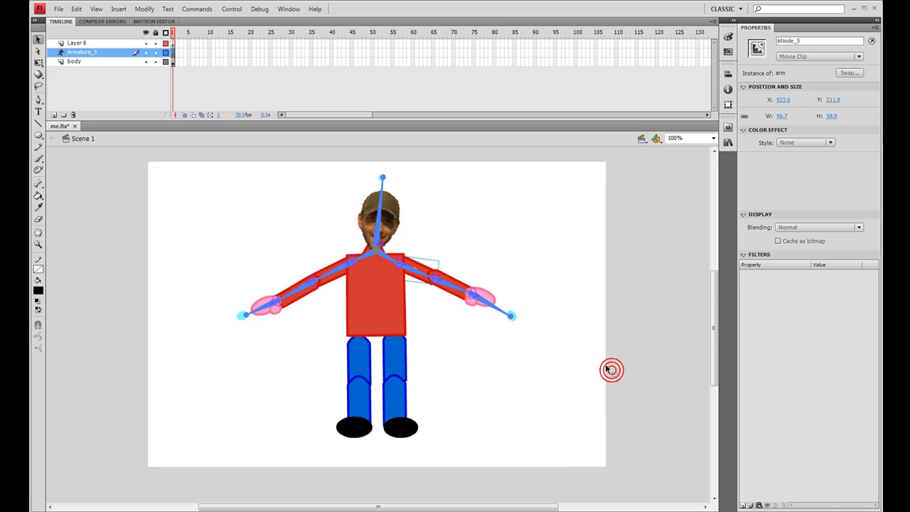
Send both hands to the back of the stacking order.
{"action": "left_click", "coordinate": [487, 297]}
{"action": "right_click", "coordinate": [488, 298]}
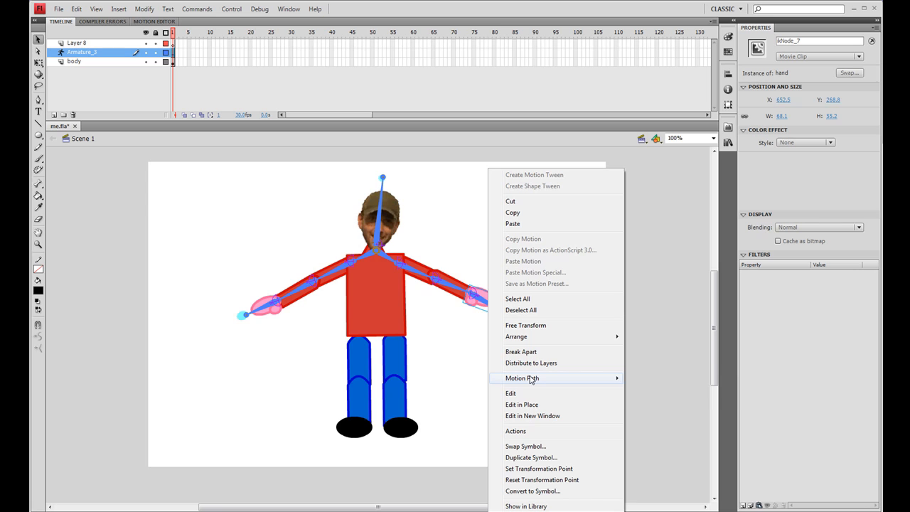
{"action": "mouse_move", "coordinate": [529, 380]}
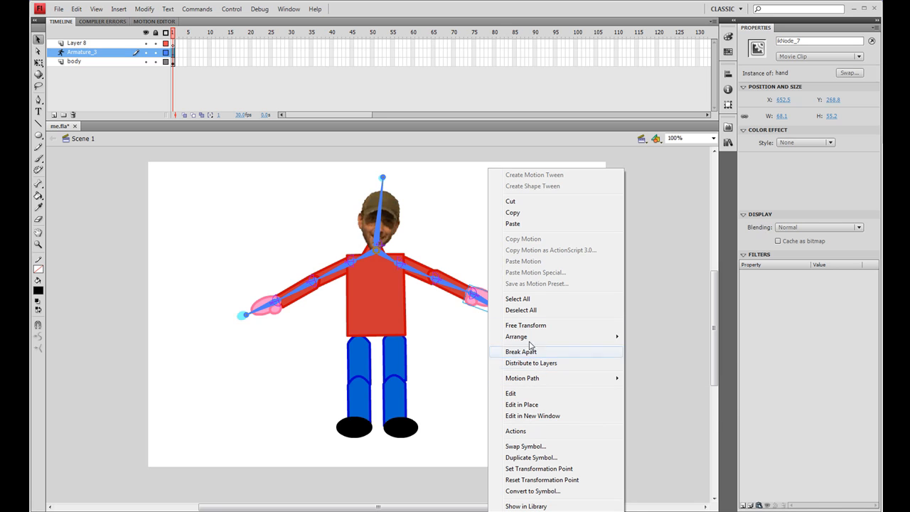
{"action": "mouse_move", "coordinate": [531, 337]}
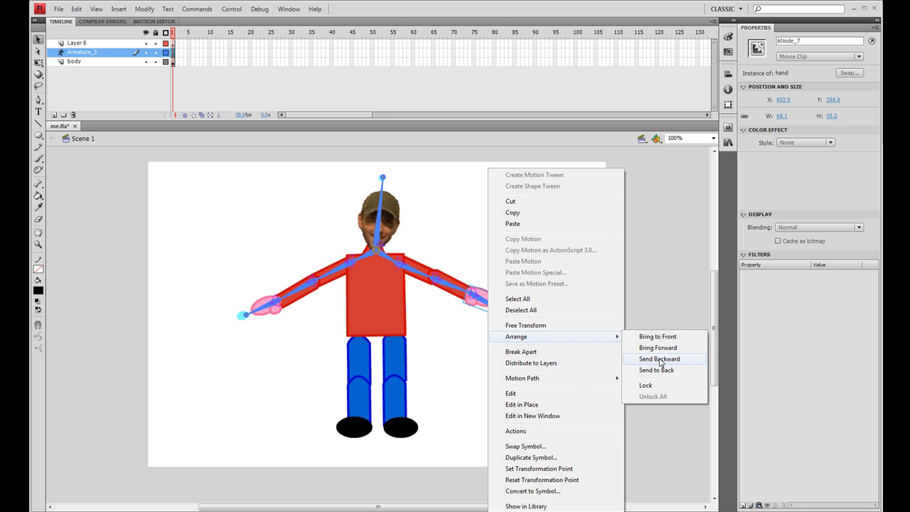
{"action": "left_click", "coordinate": [659, 370]}
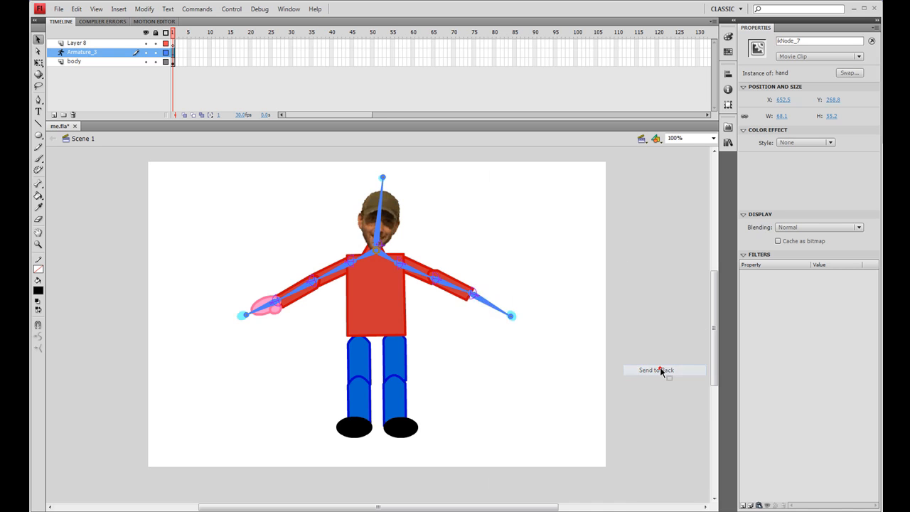
{"action": "right_click", "coordinate": [271, 310]}
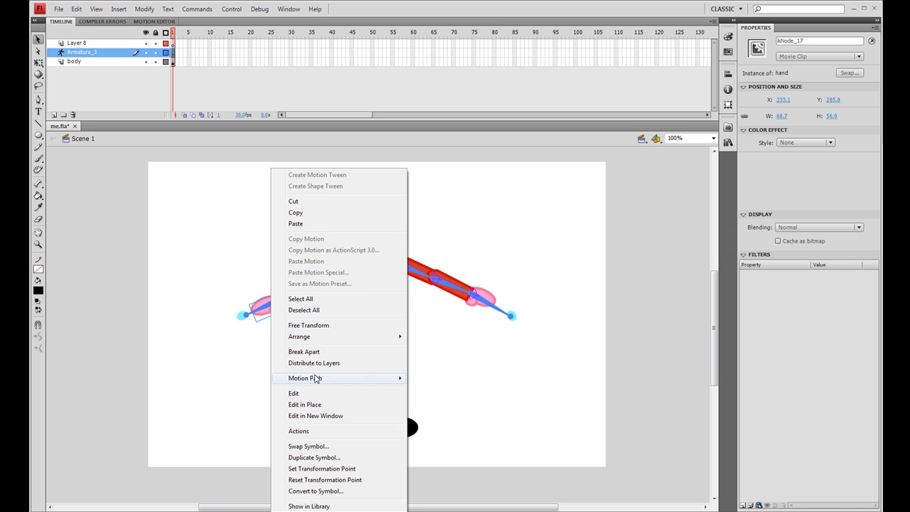
{"action": "mouse_move", "coordinate": [314, 340]}
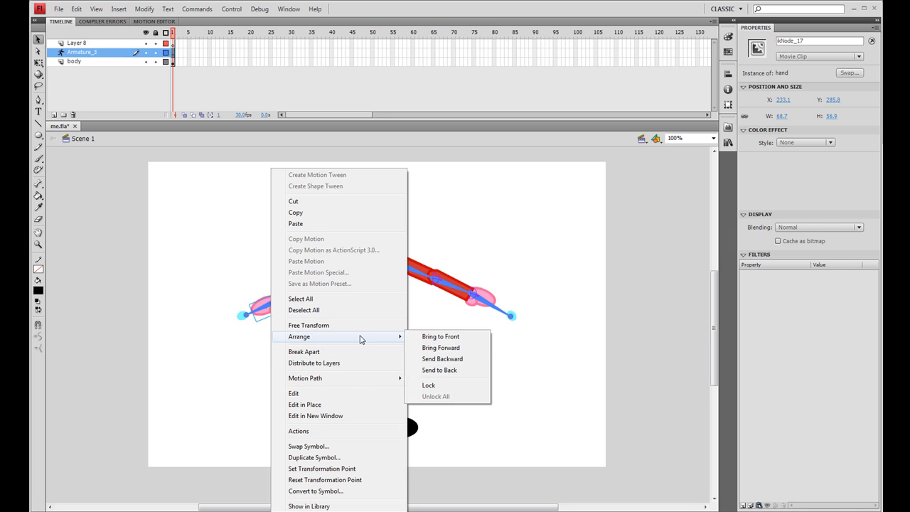
{"action": "left_click", "coordinate": [457, 371]}
{"action": "left_click", "coordinate": [462, 348]}
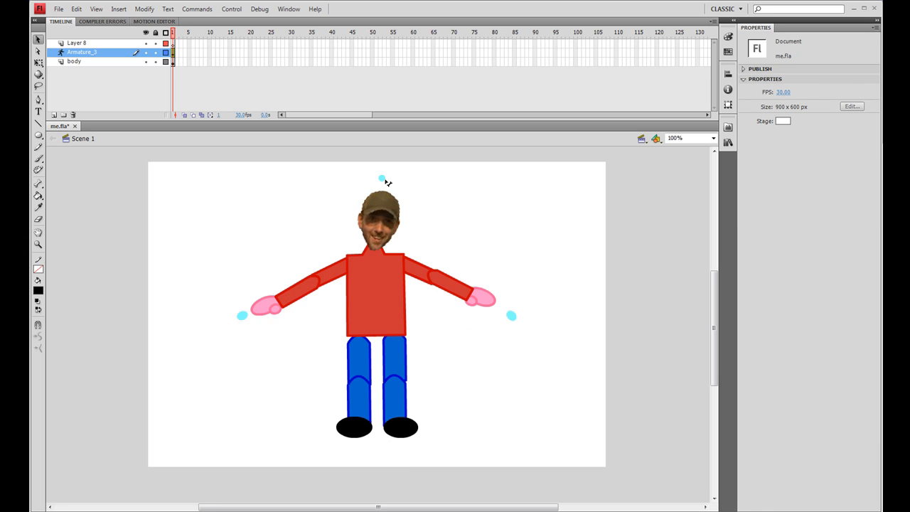
Select the head bone through its button to inspect its joint rotation settings.
{"action": "left_click", "coordinate": [383, 178]}
{"action": "left_click", "coordinate": [377, 179]}
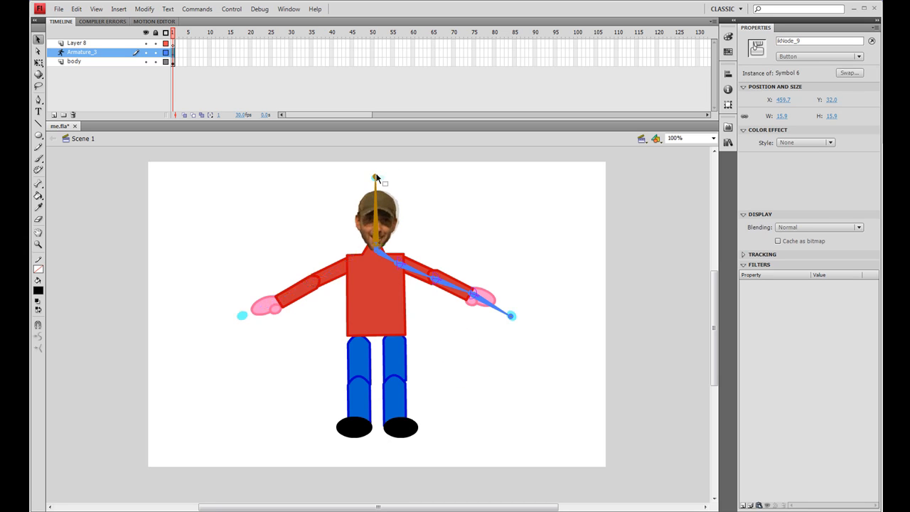
{"action": "left_click", "coordinate": [377, 178]}
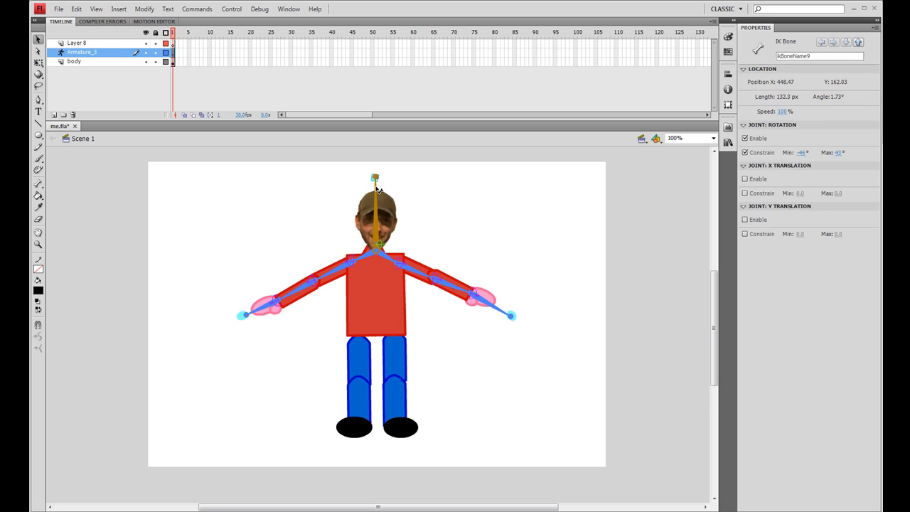
With the Bone tool, draw bones from the neck joint down to the tops of both legs.
{"action": "left_click", "coordinate": [39, 184]}
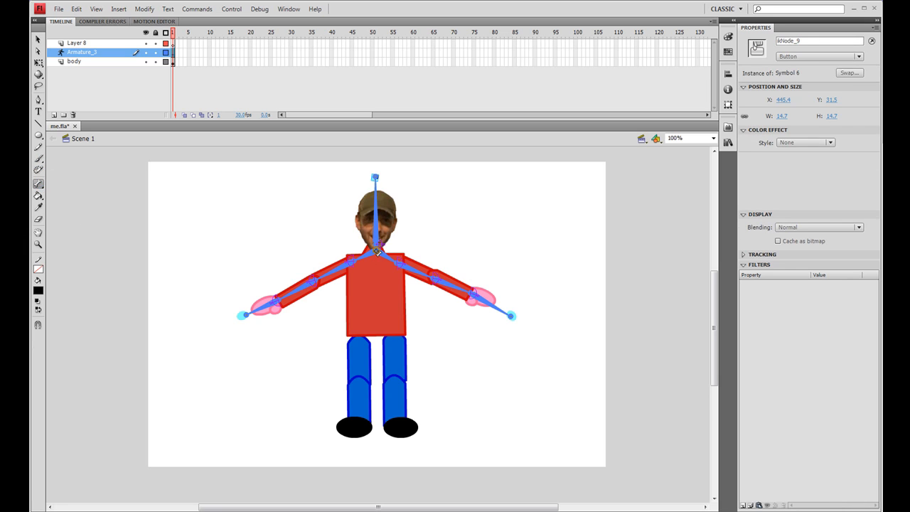
{"action": "left_click_drag", "start_coordinate": [378, 251], "coordinate": [360, 340]}
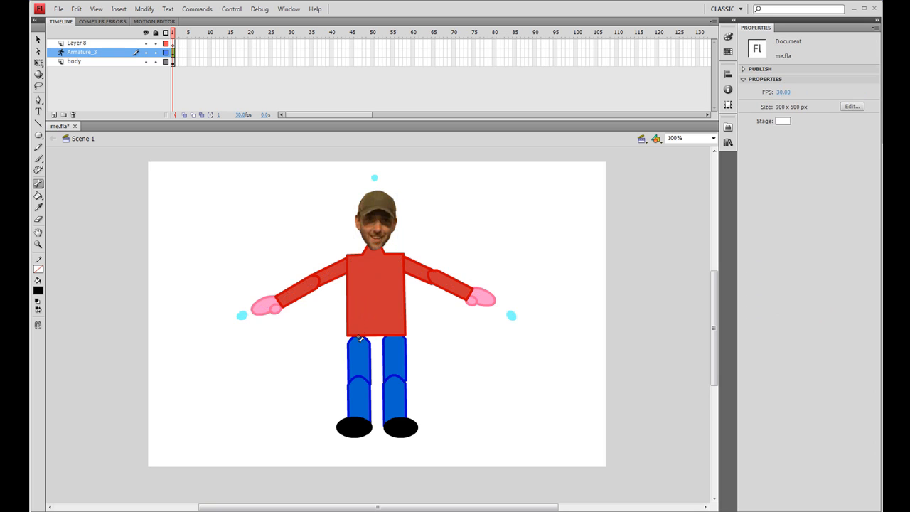
{"action": "left_click", "coordinate": [388, 227]}
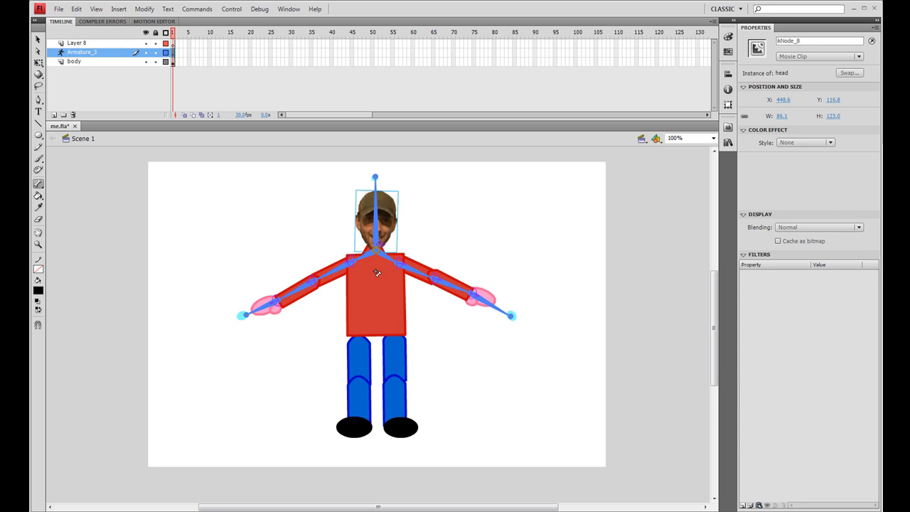
{"action": "left_click_drag", "start_coordinate": [377, 254], "coordinate": [359, 333]}
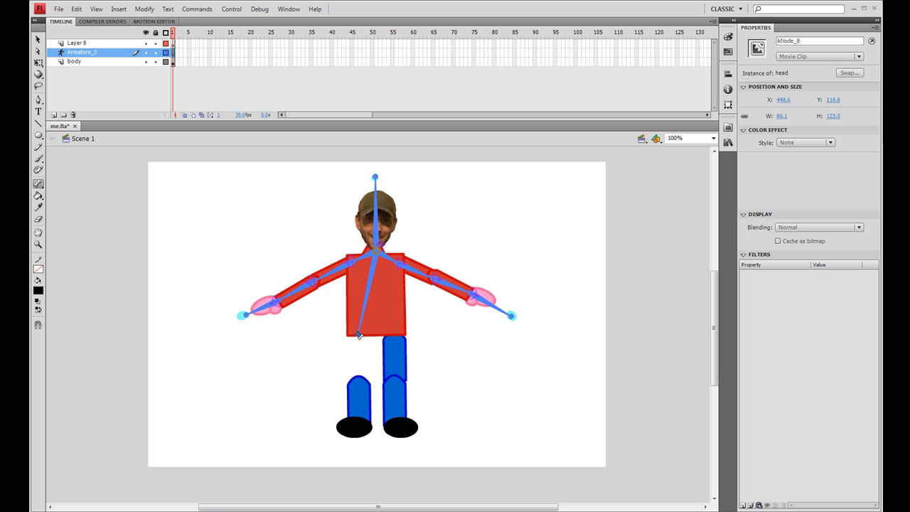
{"action": "left_click_drag", "start_coordinate": [377, 253], "coordinate": [396, 335]}
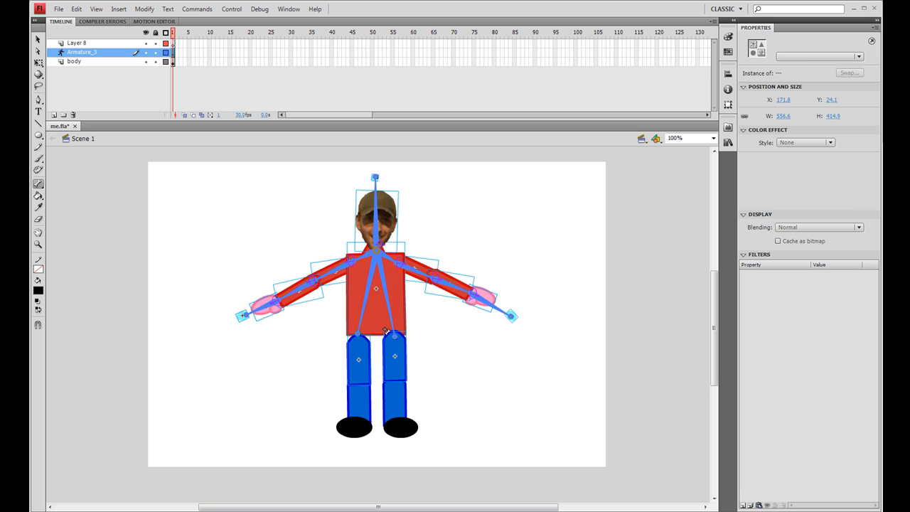
Extend bones down each leg through the knee to the foot.
{"action": "left_click_drag", "start_coordinate": [358, 336], "coordinate": [360, 418]}
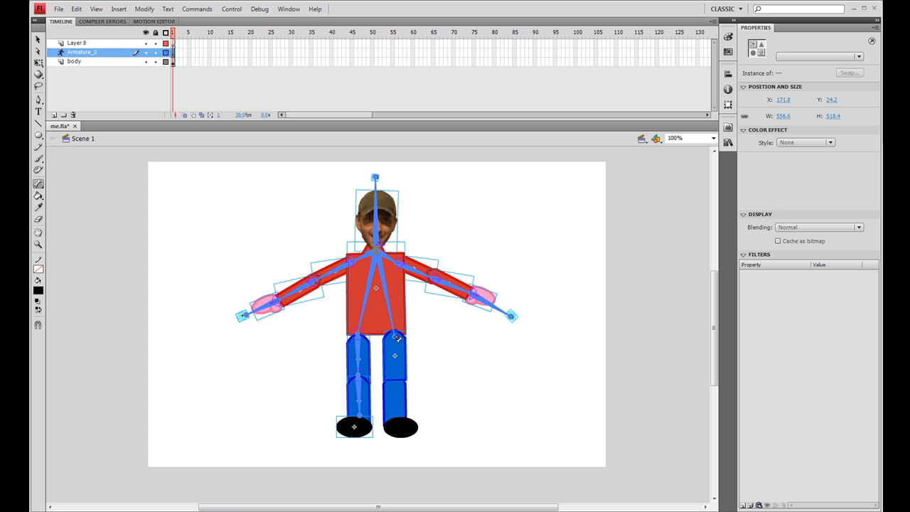
{"action": "left_click_drag", "start_coordinate": [396, 338], "coordinate": [396, 374]}
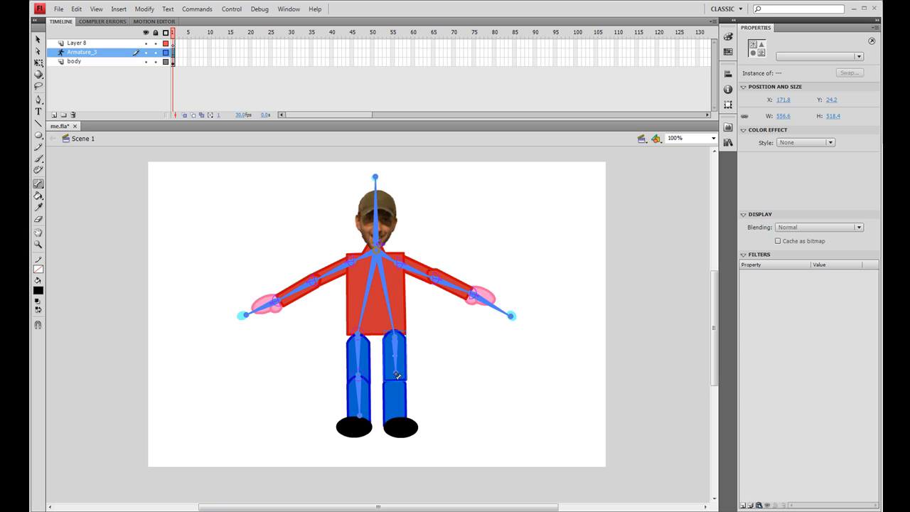
{"action": "left_click_drag", "start_coordinate": [397, 374], "coordinate": [396, 416]}
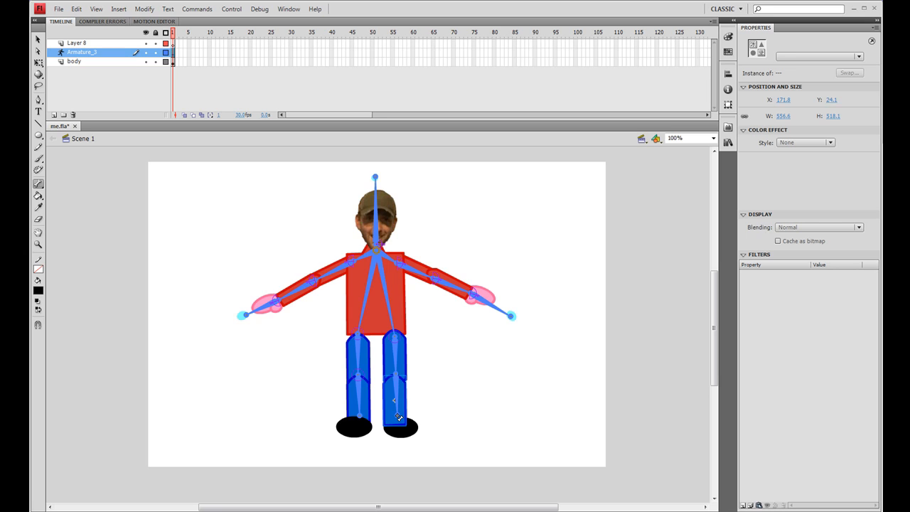
{"action": "left_click_drag", "start_coordinate": [398, 418], "coordinate": [397, 416]}
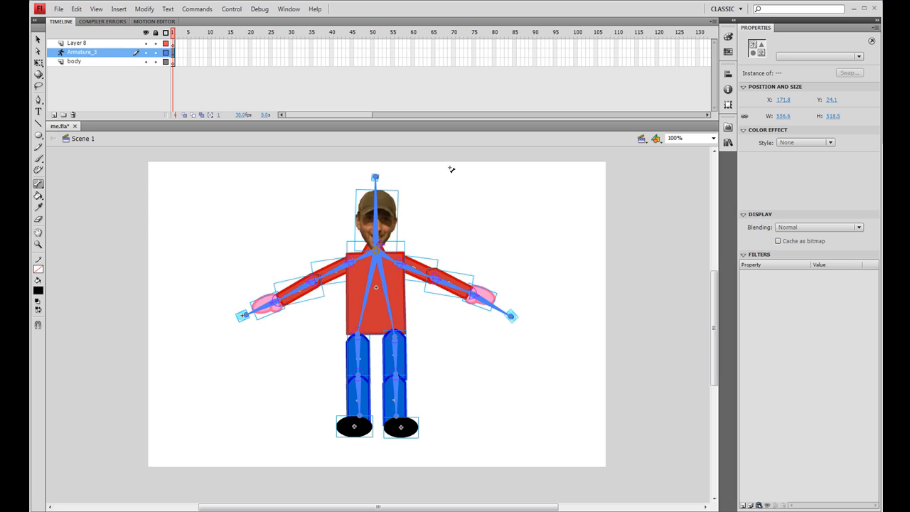
Drag both feet outward to test posing the legs.
{"action": "left_click", "coordinate": [39, 39]}
{"action": "left_click_drag", "start_coordinate": [396, 423], "coordinate": [525, 313]}
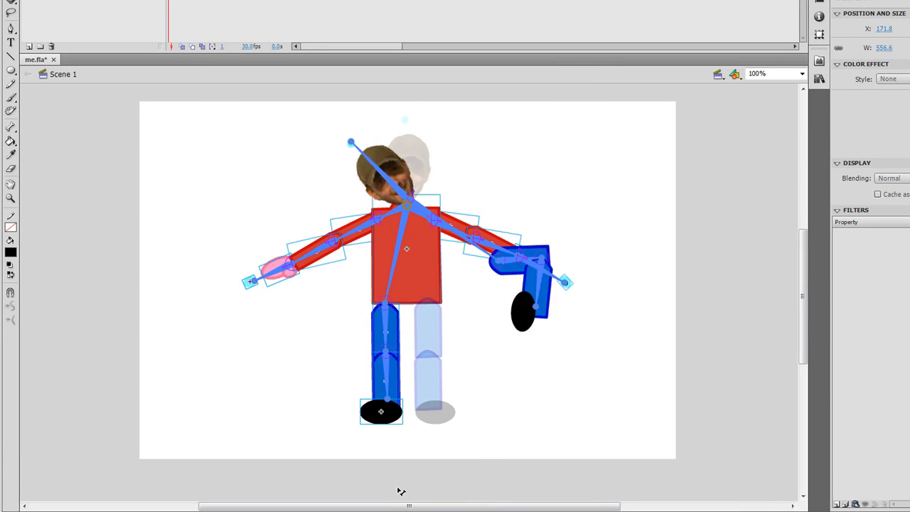
{"action": "left_click_drag", "start_coordinate": [400, 492], "coordinate": [467, 406]}
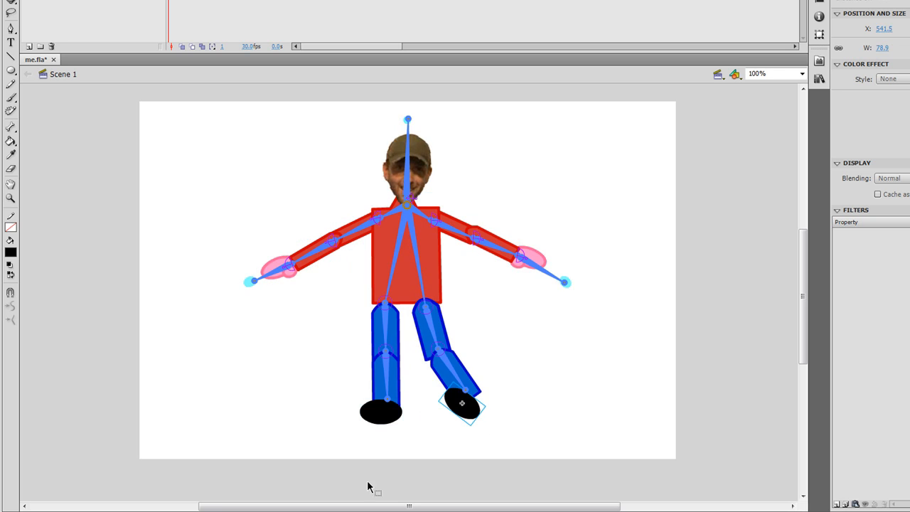
{"action": "left_click_drag", "start_coordinate": [376, 412], "coordinate": [327, 398]}
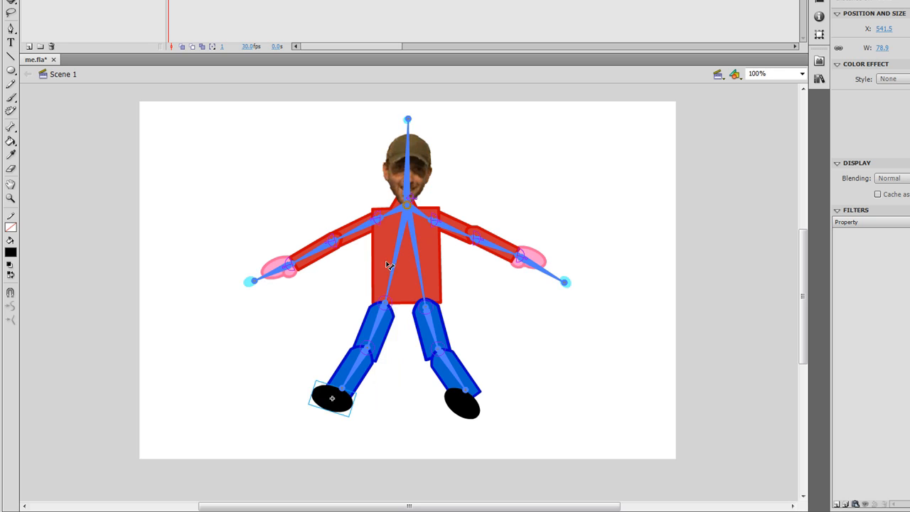
Delete the bone chain running from the neck to the right leg.
{"action": "left_click", "coordinate": [419, 253]}
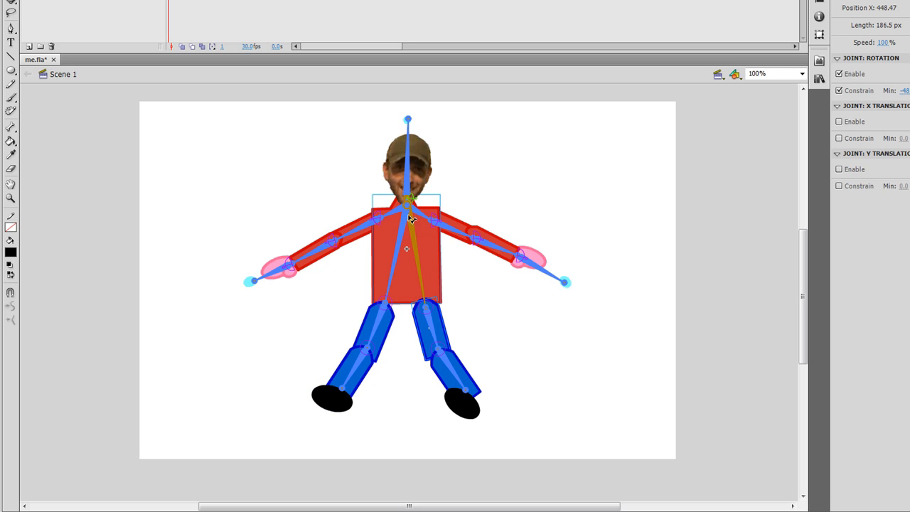
{"action": "key", "text": "Delete"}
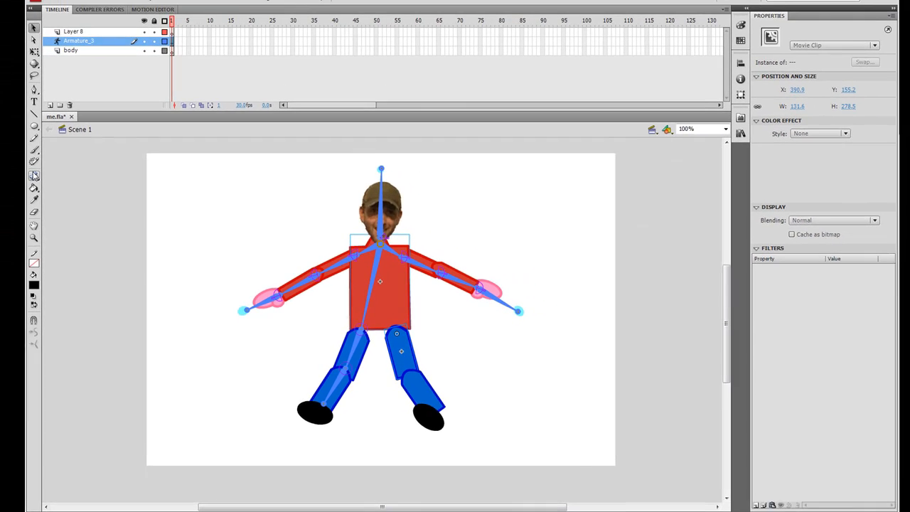
With the Bone tool, redraw bones from the neck joint down into the right leg and knee.
{"action": "left_click", "coordinate": [11, 127]}
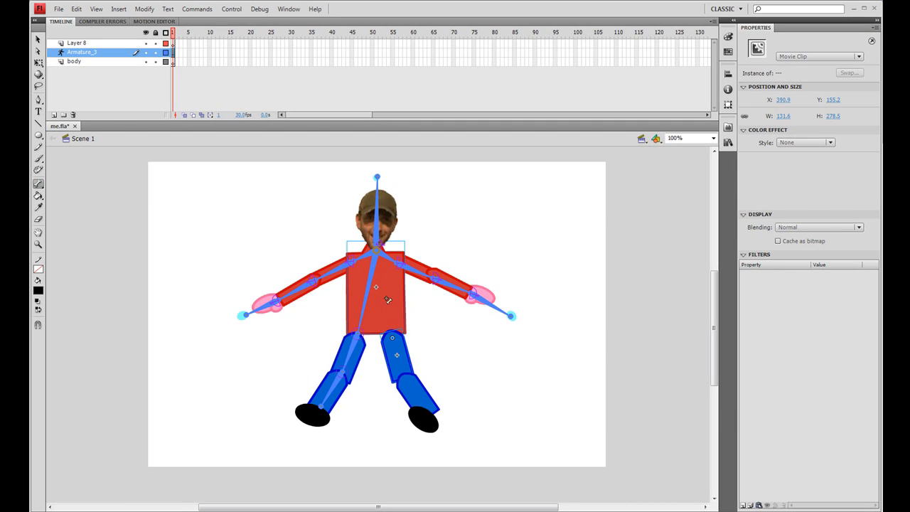
{"action": "left_click", "coordinate": [381, 264]}
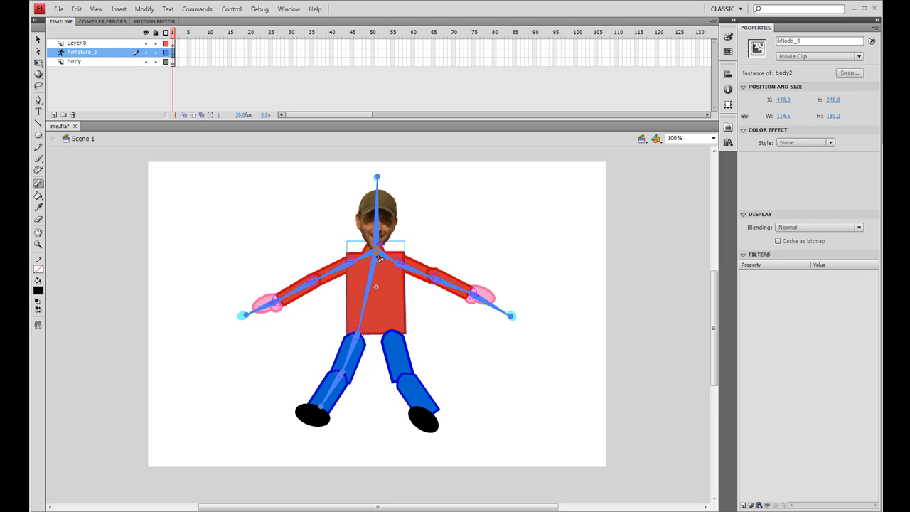
{"action": "left_click_drag", "start_coordinate": [379, 260], "coordinate": [402, 373]}
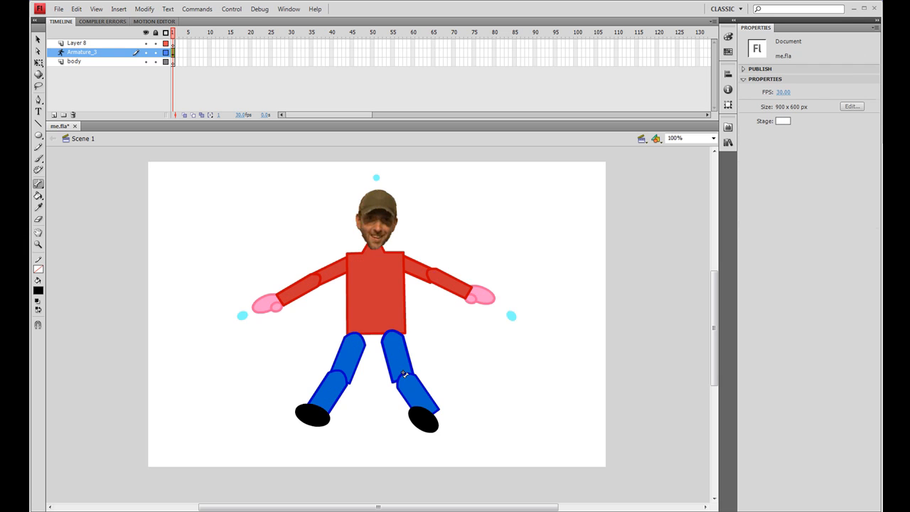
{"action": "left_click_drag", "start_coordinate": [403, 373], "coordinate": [418, 406]}
Drag the right foot around to test the redrawn right-leg chain.
{"action": "left_click", "coordinate": [38, 40]}
{"action": "left_click_drag", "start_coordinate": [437, 433], "coordinate": [461, 441]}
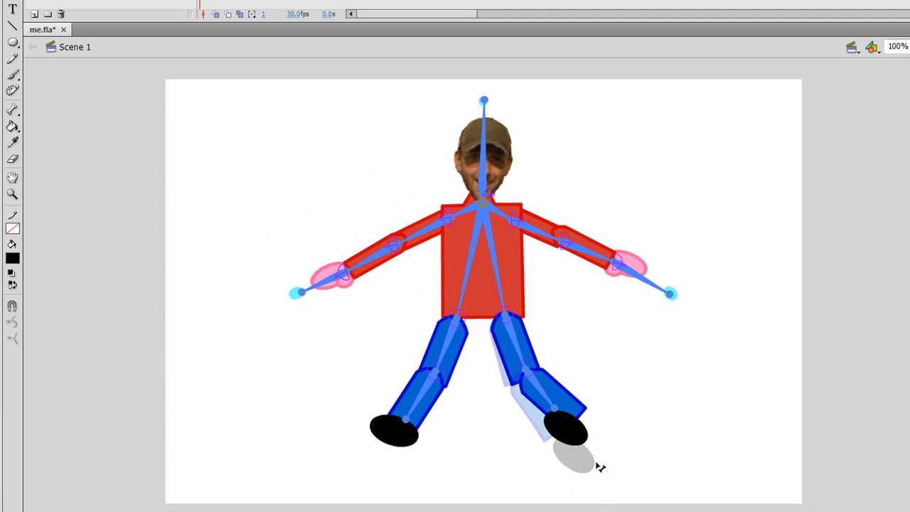
{"action": "left_click_drag", "start_coordinate": [599, 466], "coordinate": [550, 439]}
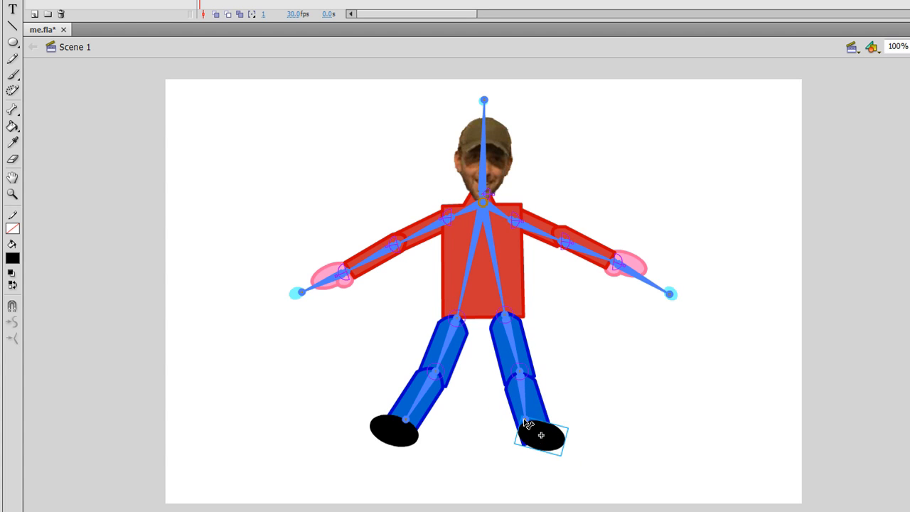
{"action": "left_click_drag", "start_coordinate": [530, 439], "coordinate": [520, 455]}
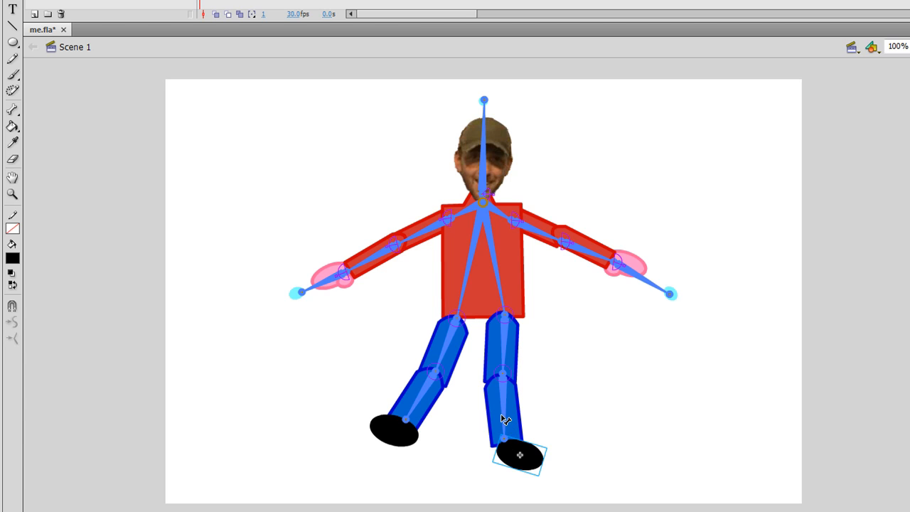
{"action": "left_click_drag", "start_coordinate": [540, 470], "coordinate": [568, 444]}
Select the torso, leg and foot bones to inspect their joint rotation settings.
{"action": "left_click", "coordinate": [486, 203]}
{"action": "left_click", "coordinate": [489, 207]}
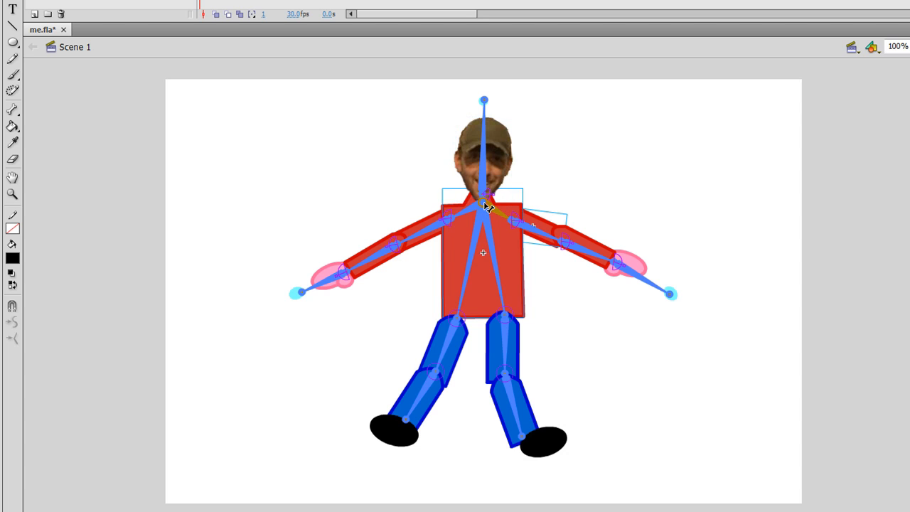
{"action": "left_click", "coordinate": [486, 212]}
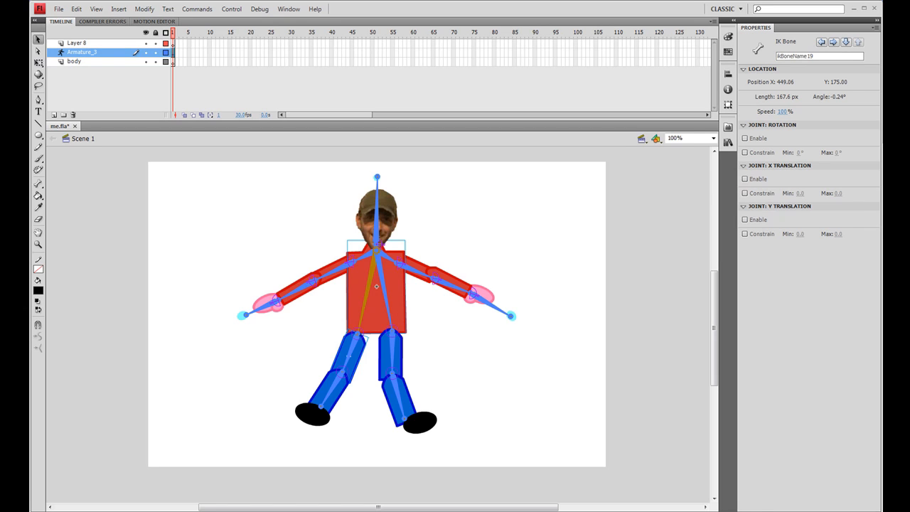
{"action": "left_click", "coordinate": [319, 425]}
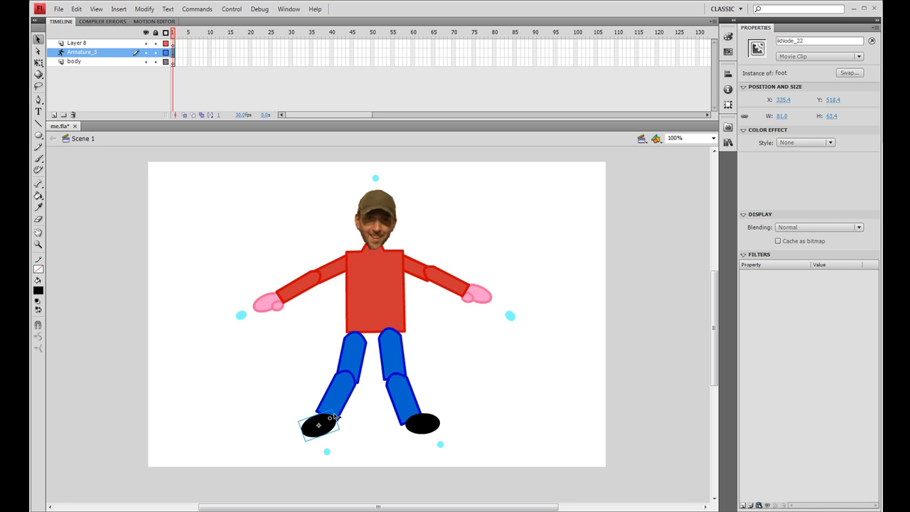
{"action": "left_click", "coordinate": [357, 355]}
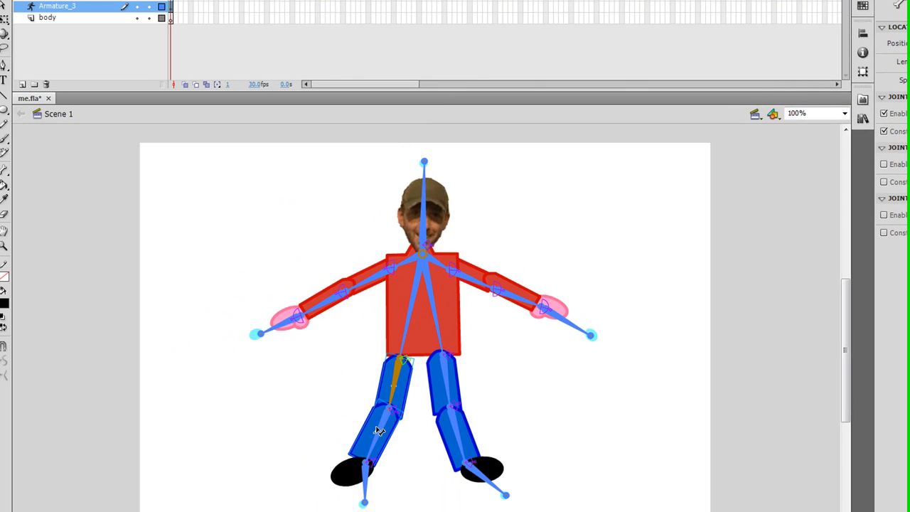
{"action": "left_click", "coordinate": [377, 435]}
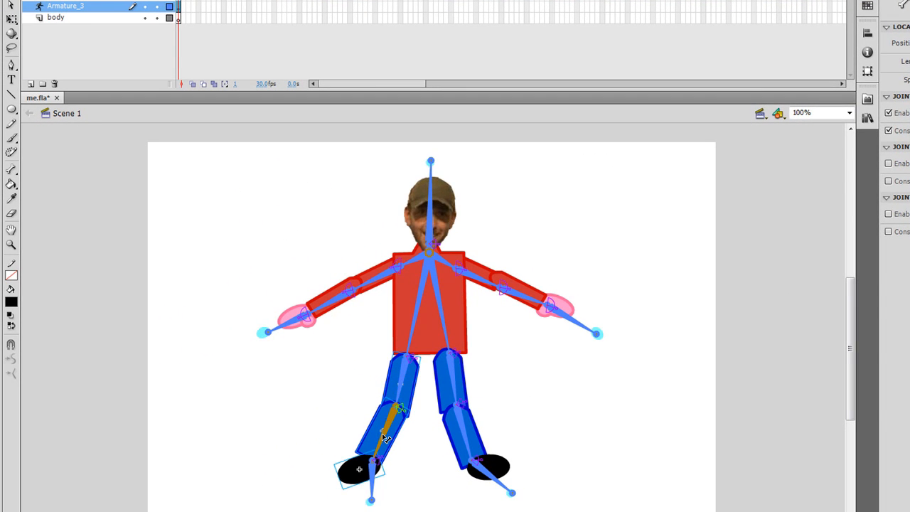
{"action": "left_click", "coordinate": [359, 471]}
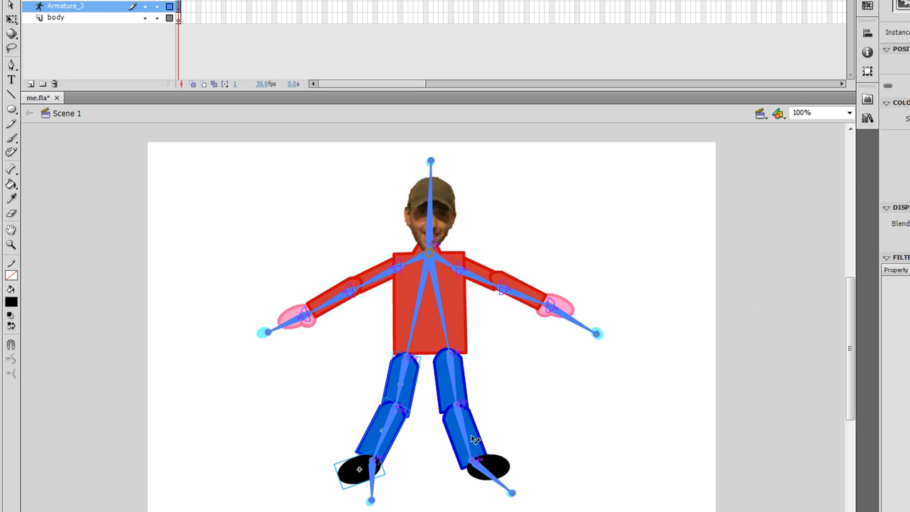
Drag both feet and the left knee to test posing the legs.
{"action": "left_click", "coordinate": [503, 466]}
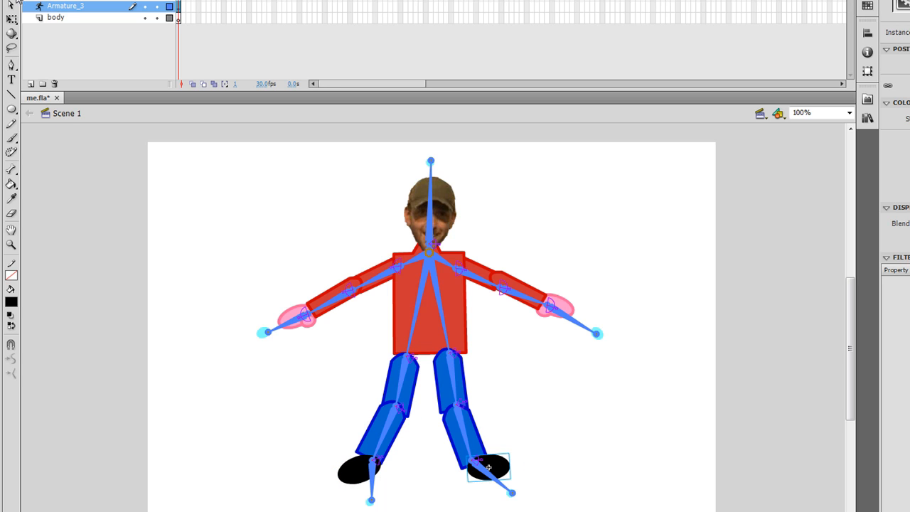
{"action": "left_click_drag", "start_coordinate": [503, 468], "coordinate": [571, 430]}
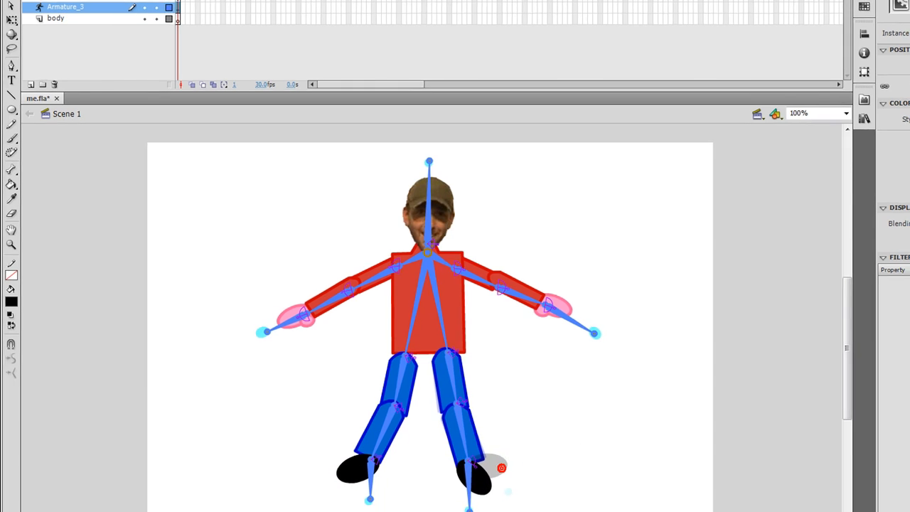
{"action": "left_click_drag", "start_coordinate": [522, 410], "coordinate": [425, 453]}
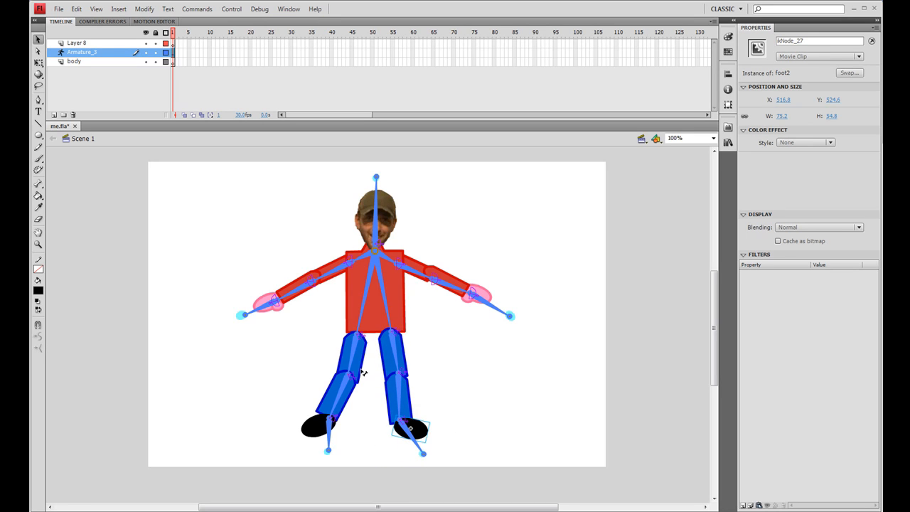
{"action": "left_click_drag", "start_coordinate": [360, 364], "coordinate": [359, 382]}
{"action": "left_click_drag", "start_coordinate": [317, 427], "coordinate": [323, 414]}
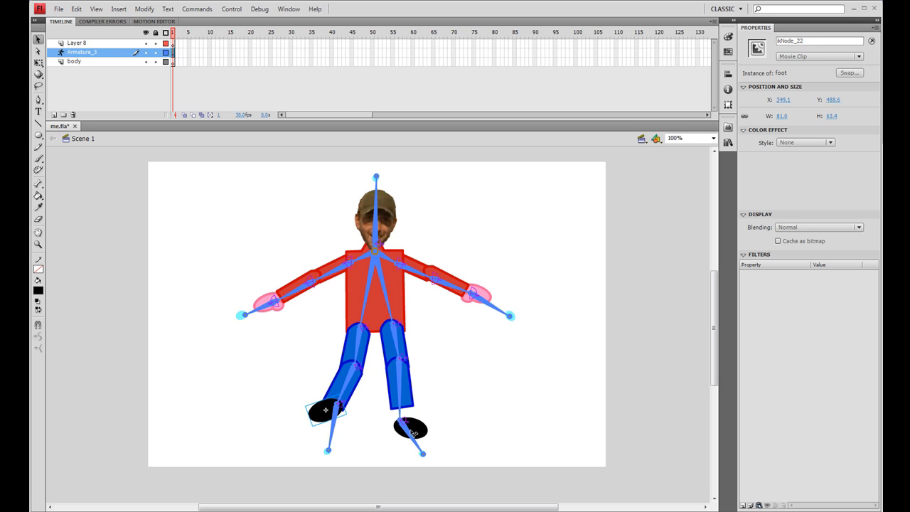
{"action": "left_click_drag", "start_coordinate": [420, 431], "coordinate": [415, 411]}
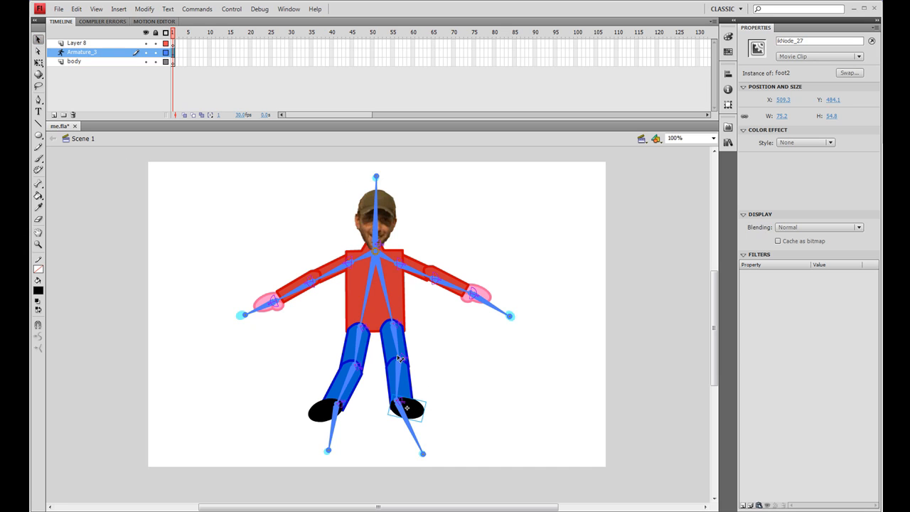
Send the left and right upper-leg pieces to the back of the stacking order.
{"action": "left_click", "coordinate": [364, 344]}
{"action": "right_click", "coordinate": [365, 344]}
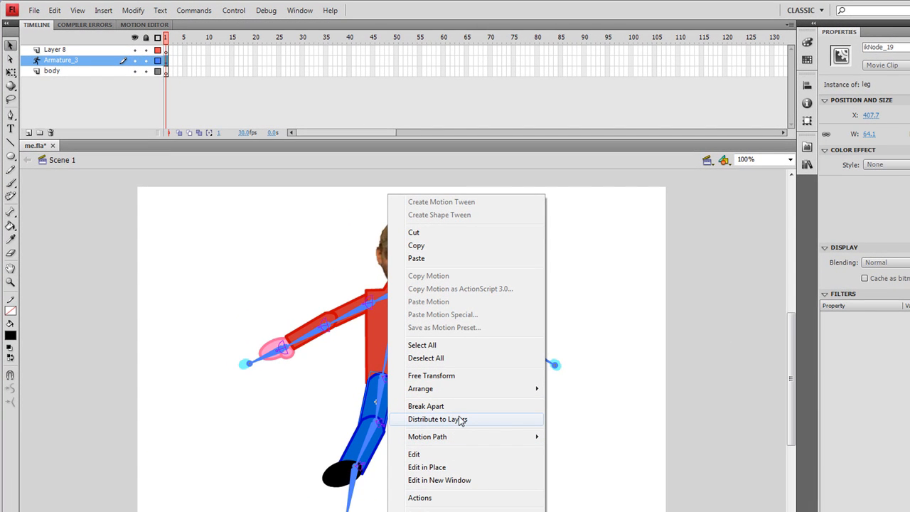
{"action": "mouse_move", "coordinate": [455, 389]}
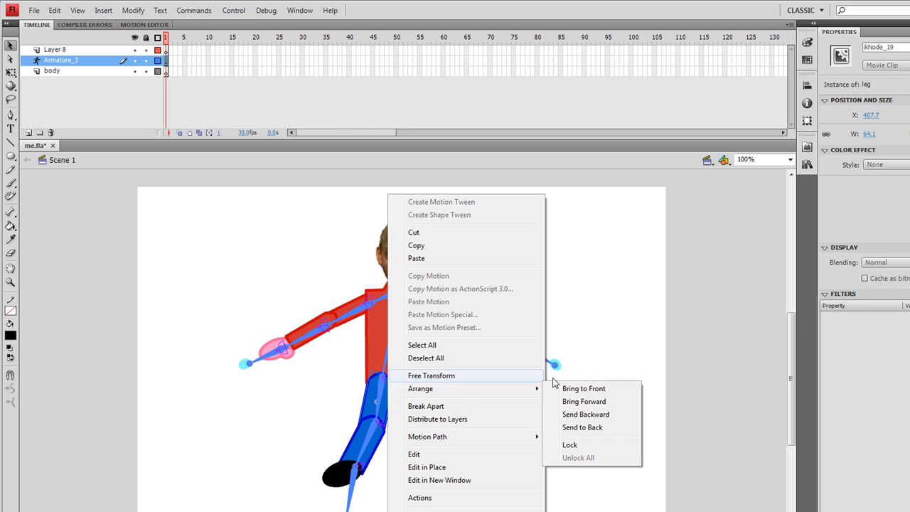
{"action": "left_click", "coordinate": [597, 427]}
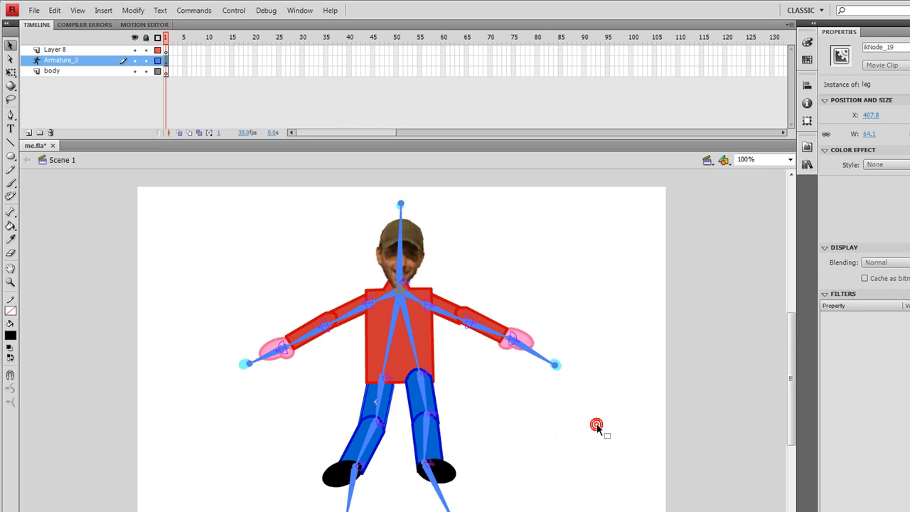
{"action": "left_click", "coordinate": [433, 390]}
{"action": "right_click", "coordinate": [432, 388]}
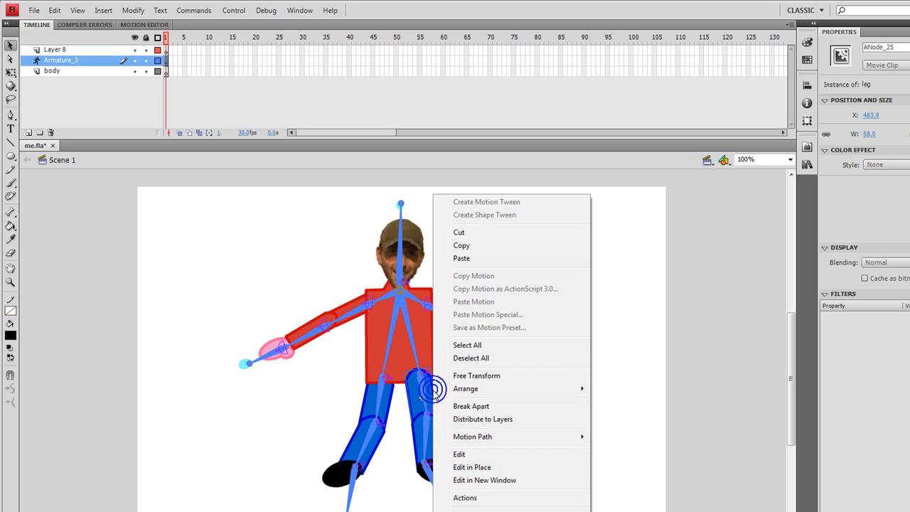
{"action": "mouse_move", "coordinate": [436, 393]}
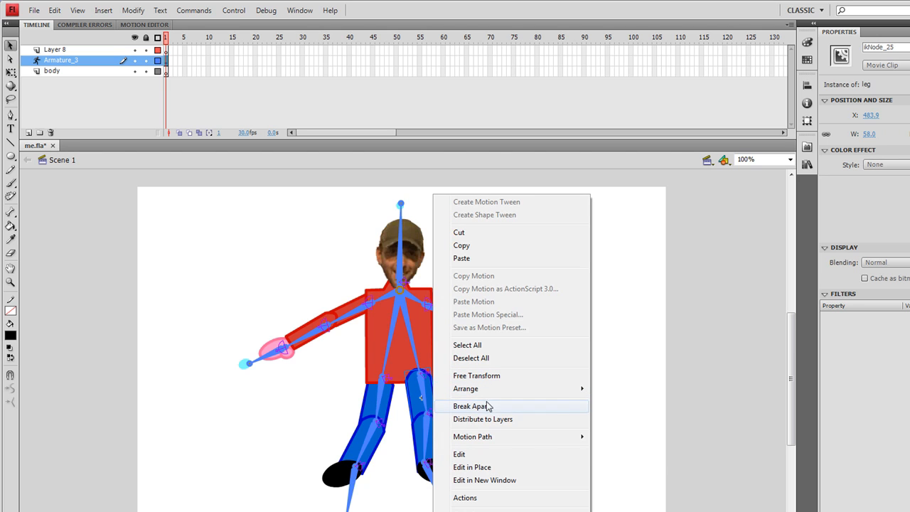
{"action": "mouse_move", "coordinate": [491, 389]}
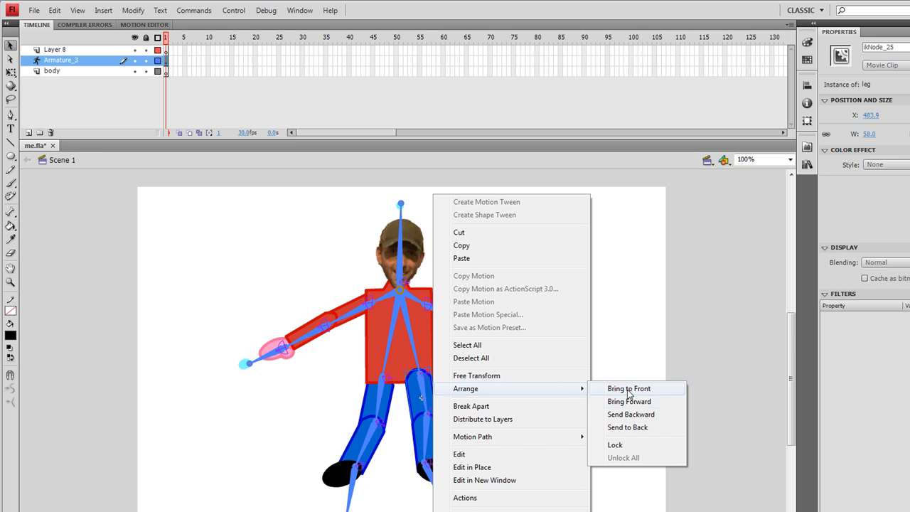
{"action": "left_click", "coordinate": [637, 427]}
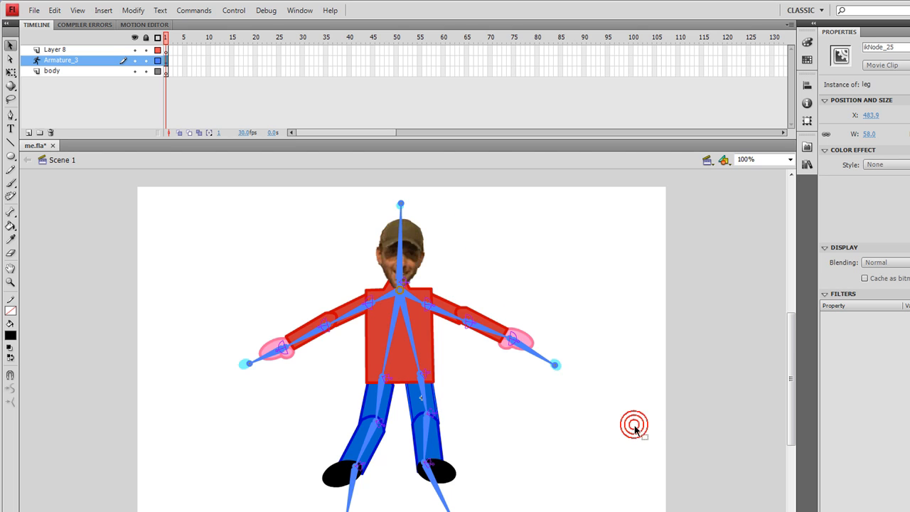
Try sending the right foot to the back, and undo that change.
{"action": "left_click", "coordinate": [453, 476]}
{"action": "right_click", "coordinate": [453, 479]}
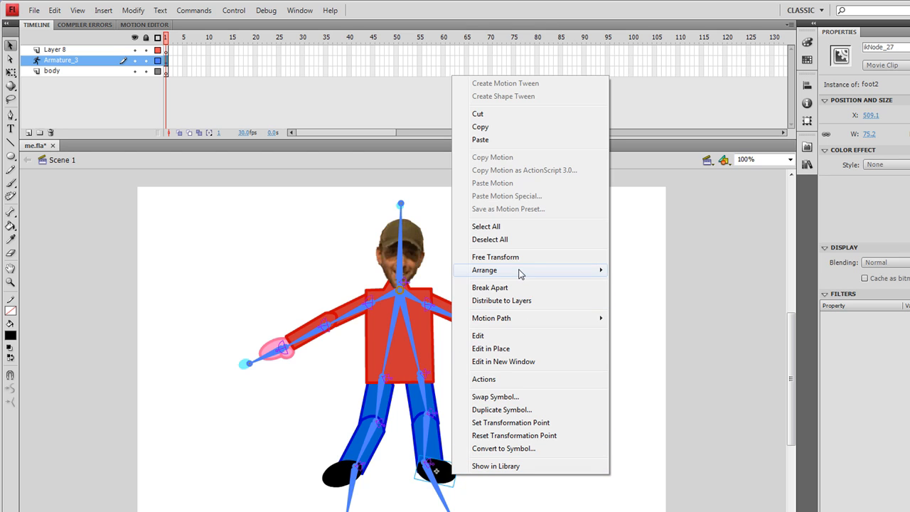
{"action": "mouse_move", "coordinate": [587, 271]}
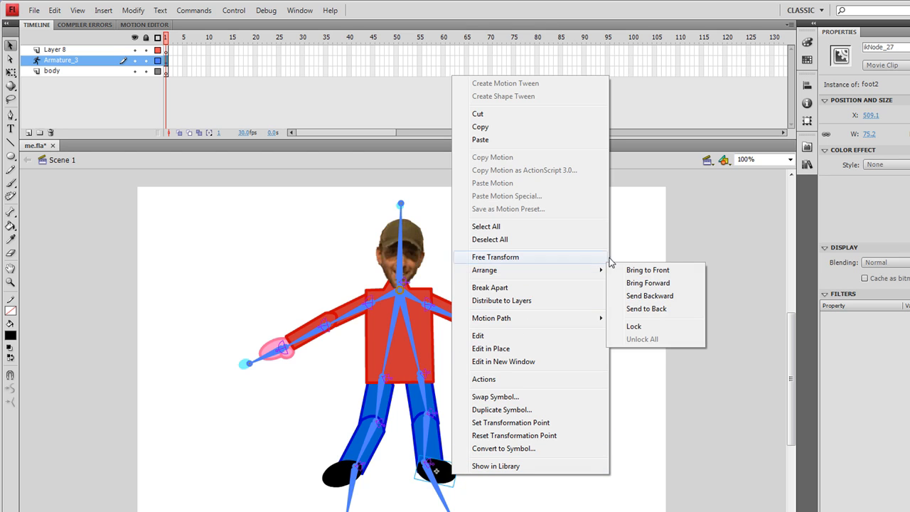
{"action": "left_click", "coordinate": [674, 308]}
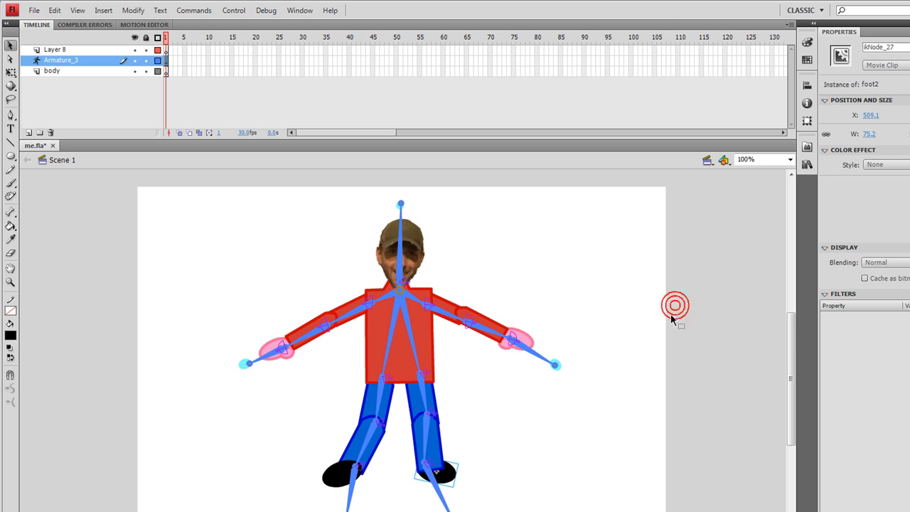
{"action": "key", "text": "ctrl+z"}
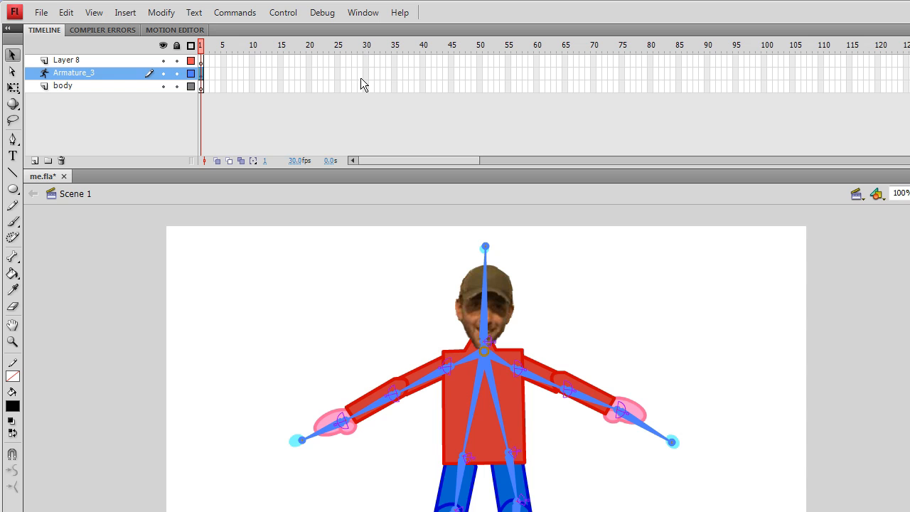
Extend the armature layer by inserting frames up to frame 15.
{"action": "right_click", "coordinate": [278, 71]}
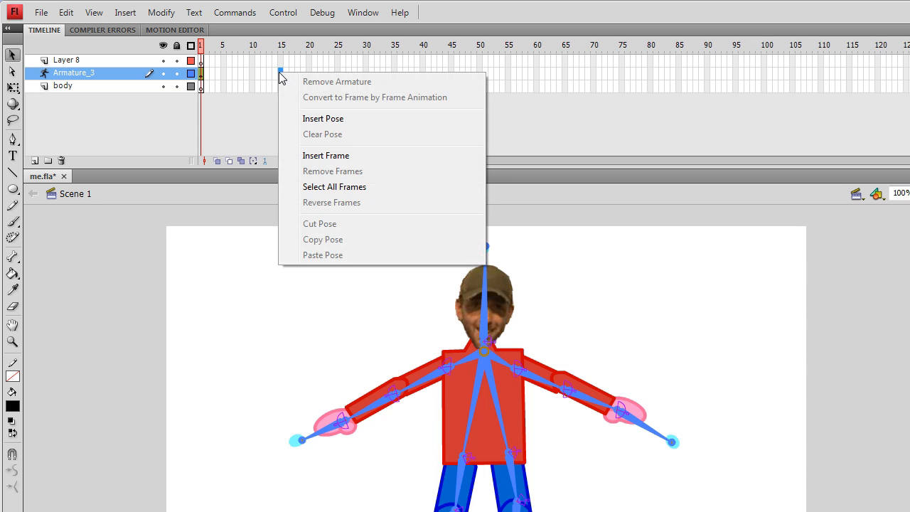
{"action": "left_click", "coordinate": [263, 193]}
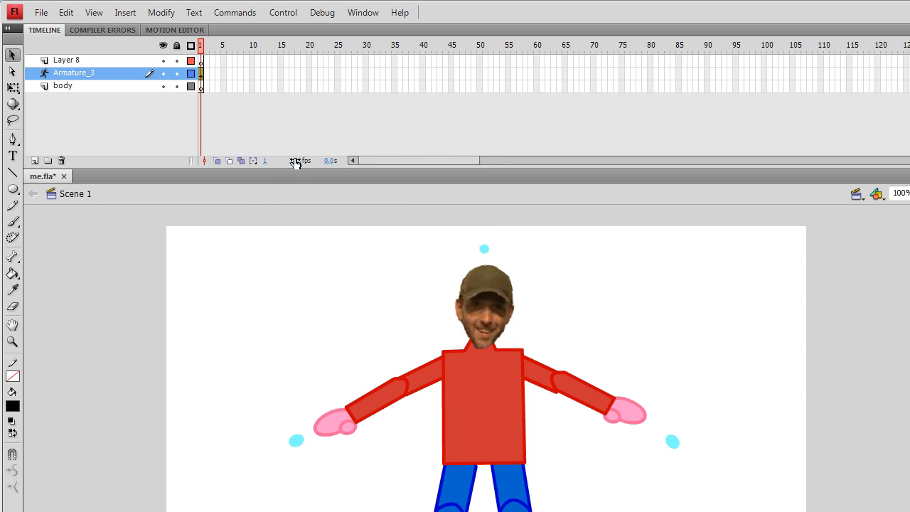
{"action": "right_click", "coordinate": [281, 71]}
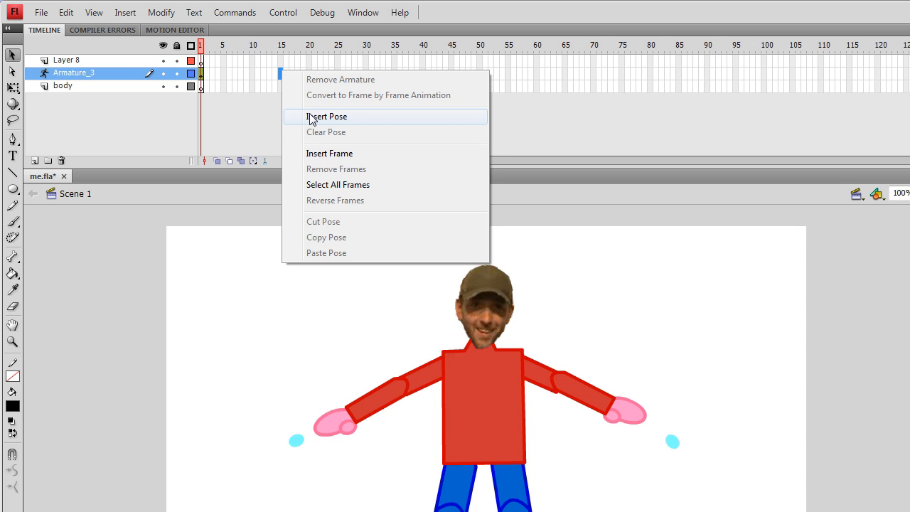
{"action": "left_click", "coordinate": [323, 154]}
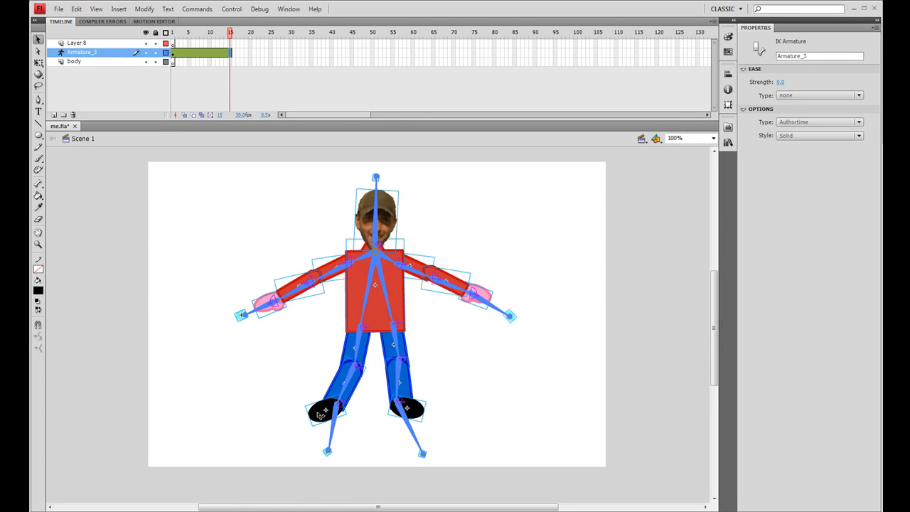
Pose the character at frame 15 with the left leg kicked out, both arms raised and right foot lowered.
{"action": "left_click_drag", "start_coordinate": [320, 415], "coordinate": [256, 381]}
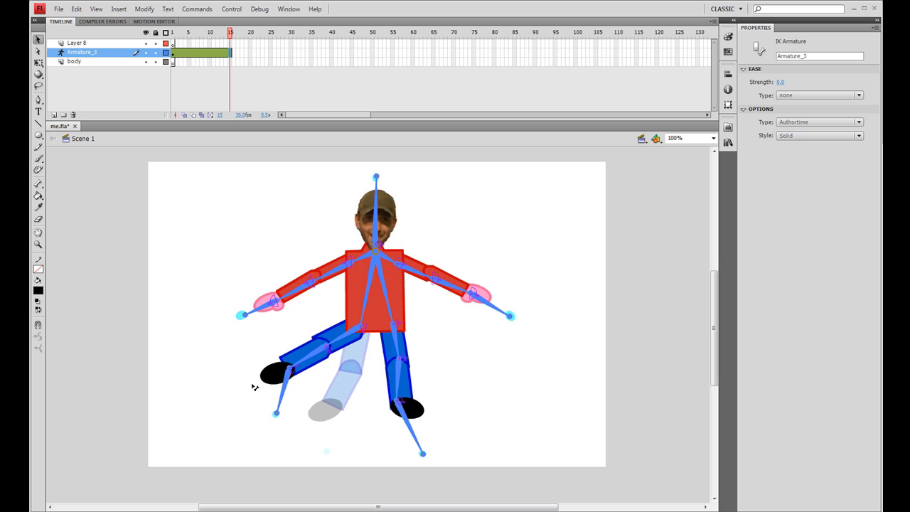
{"action": "left_click_drag", "start_coordinate": [252, 385], "coordinate": [248, 371]}
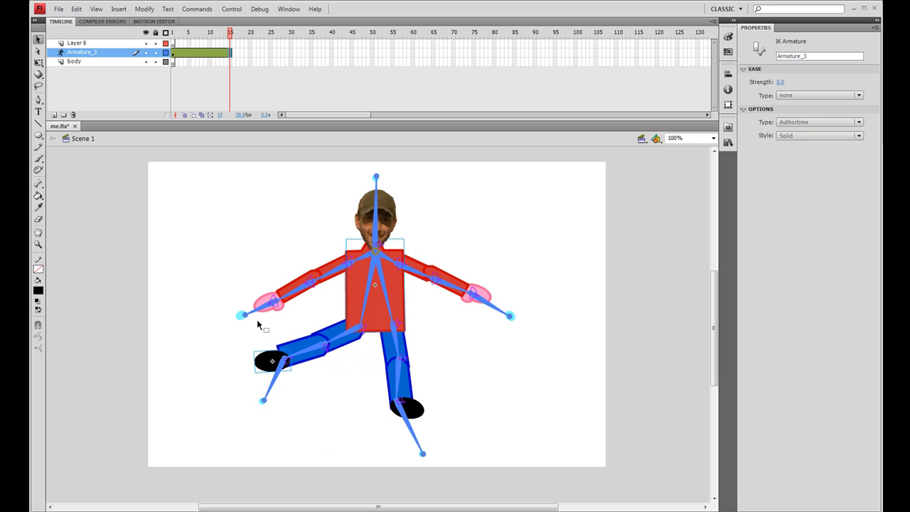
{"action": "left_click_drag", "start_coordinate": [263, 302], "coordinate": [329, 187]}
{"action": "left_click_drag", "start_coordinate": [486, 298], "coordinate": [472, 167]}
{"action": "left_click_drag", "start_coordinate": [421, 414], "coordinate": [407, 447]}
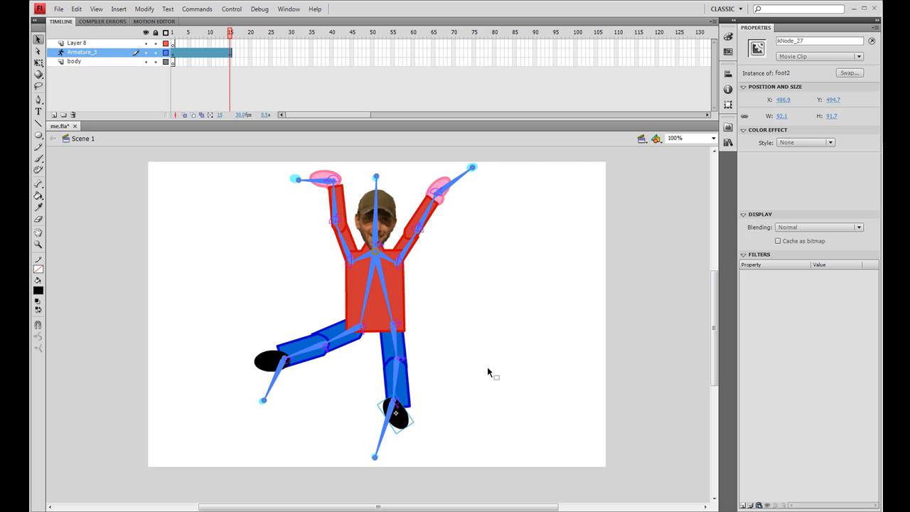
Play back and scrub the armature animation, then test the movie in a preview window and close it.
{"action": "key", "text": "Return"}
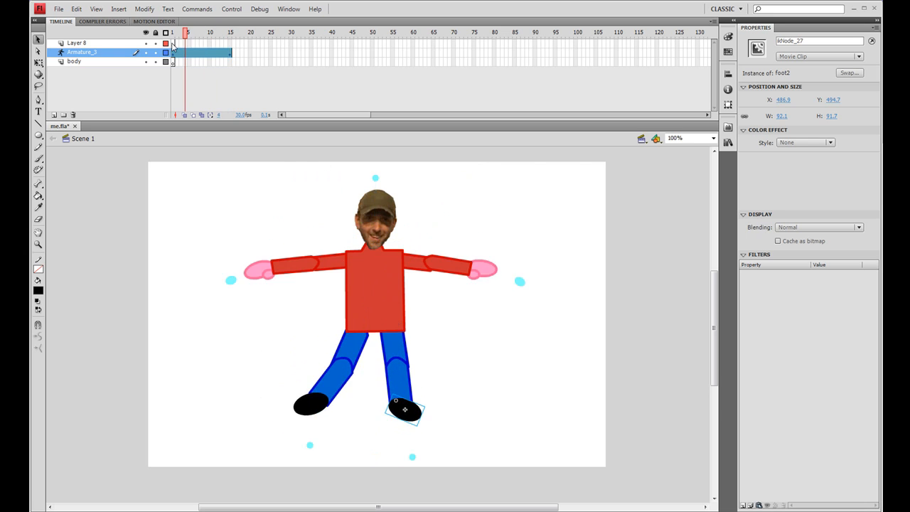
{"action": "left_click_drag", "start_coordinate": [228, 58], "coordinate": [251, 51]}
{"action": "left_click", "coordinate": [178, 53]}
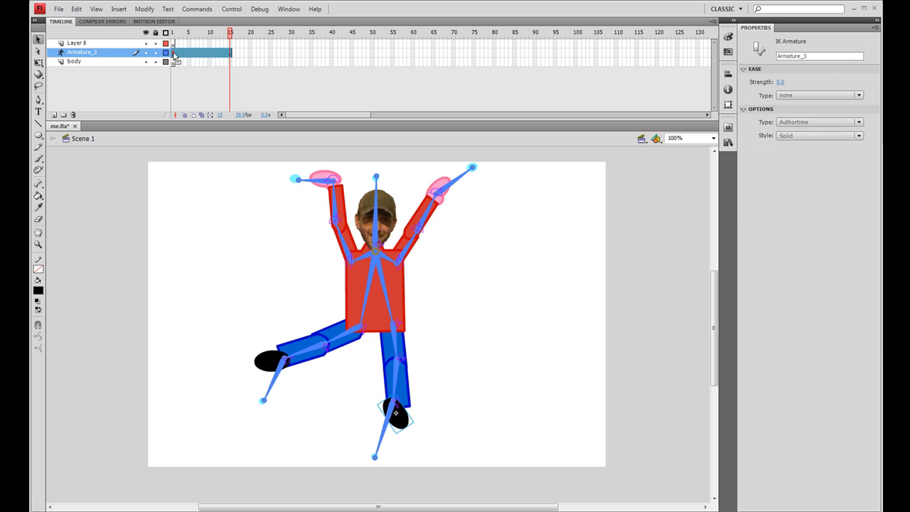
{"action": "right_click", "coordinate": [174, 54]}
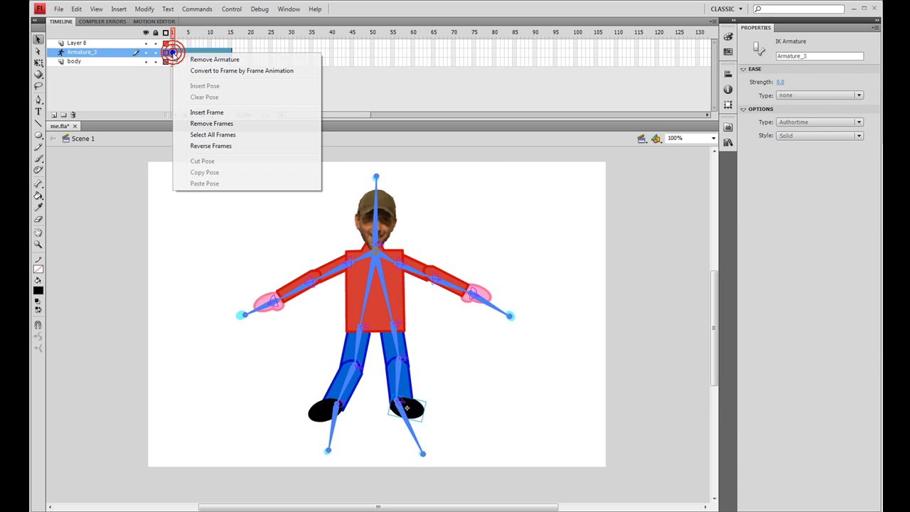
{"action": "left_click", "coordinate": [140, 178]}
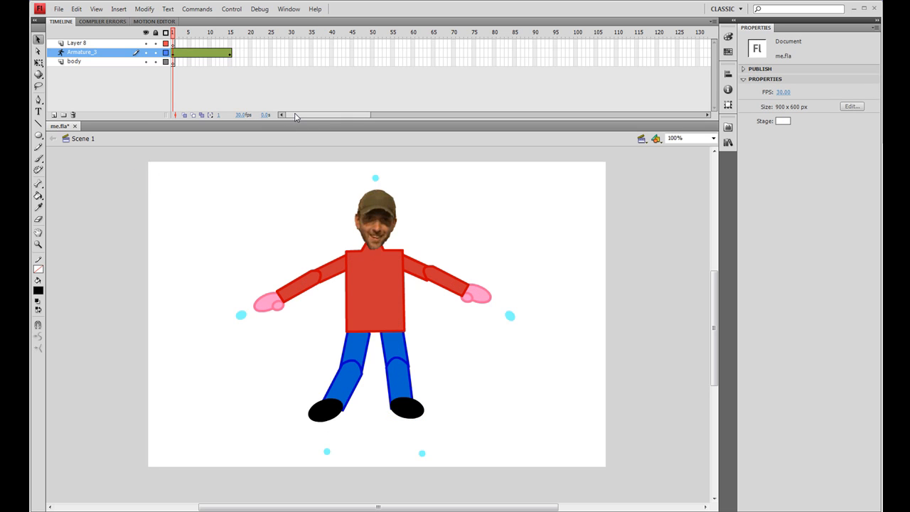
{"action": "key", "text": "ctrl+Return"}
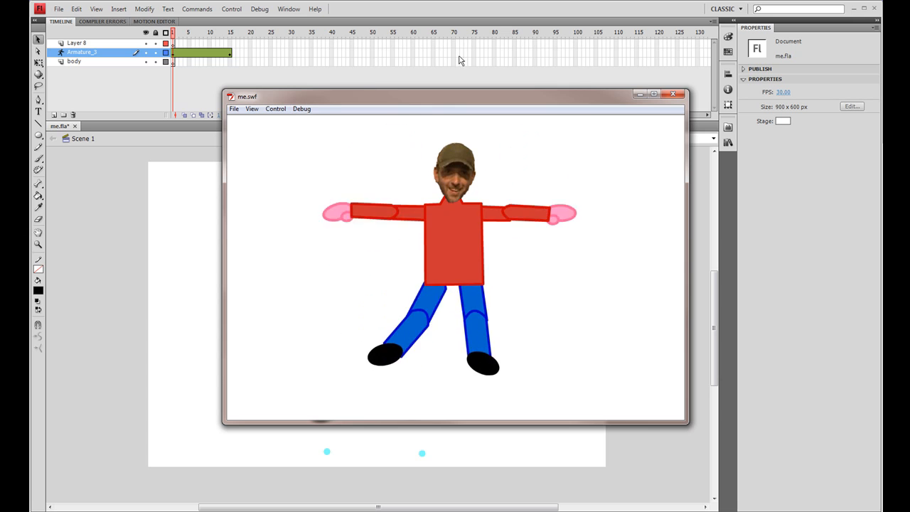
{"action": "left_click", "coordinate": [668, 97]}
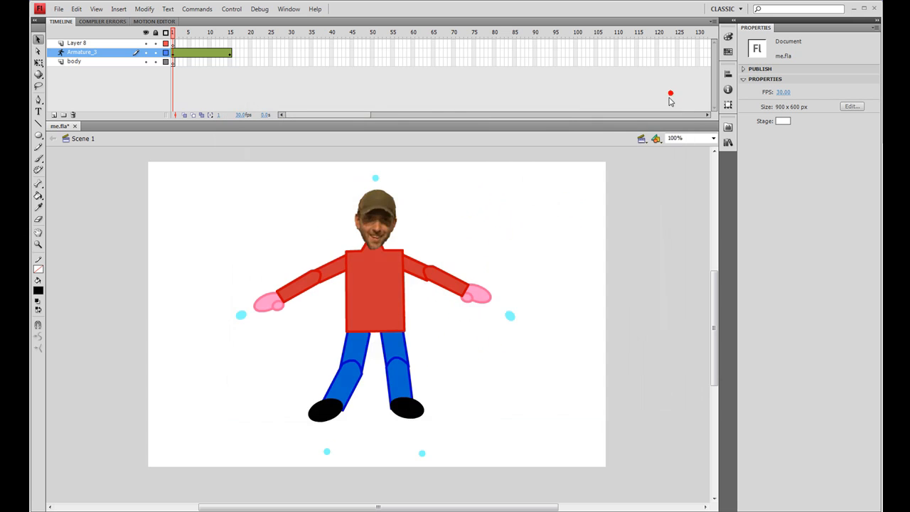
Tilt the character's head sideways in the pose at frame 15.
{"action": "left_click", "coordinate": [258, 53]}
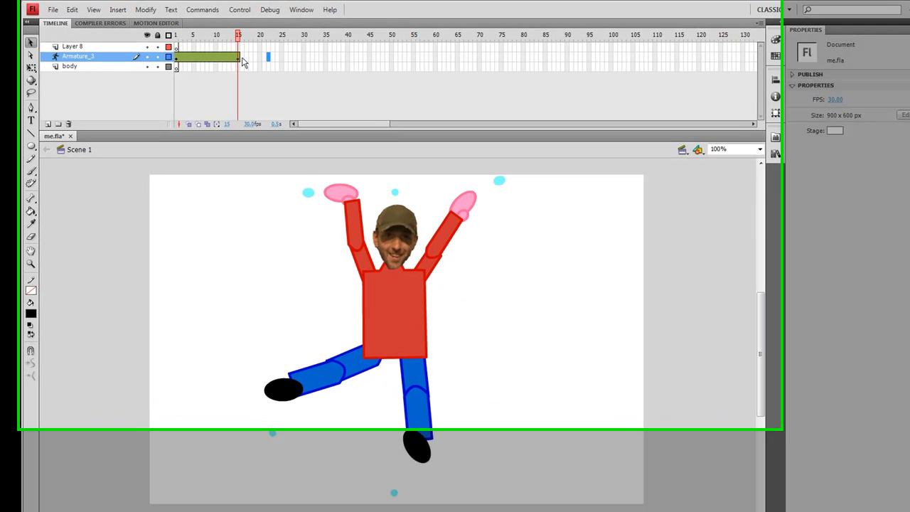
{"action": "left_click", "coordinate": [229, 52]}
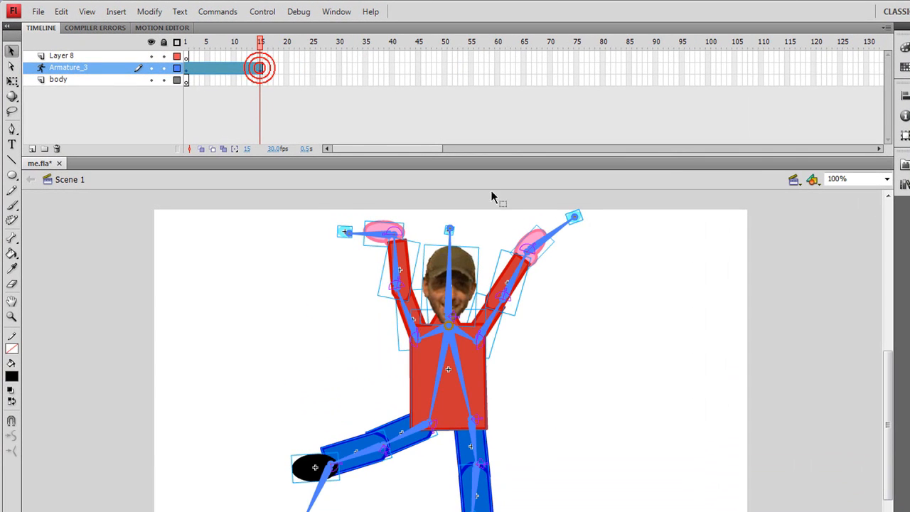
{"action": "left_click_drag", "start_coordinate": [451, 229], "coordinate": [486, 257]}
Insert a new pose on the armature layer at frame 28.
{"action": "right_click", "coordinate": [304, 68]}
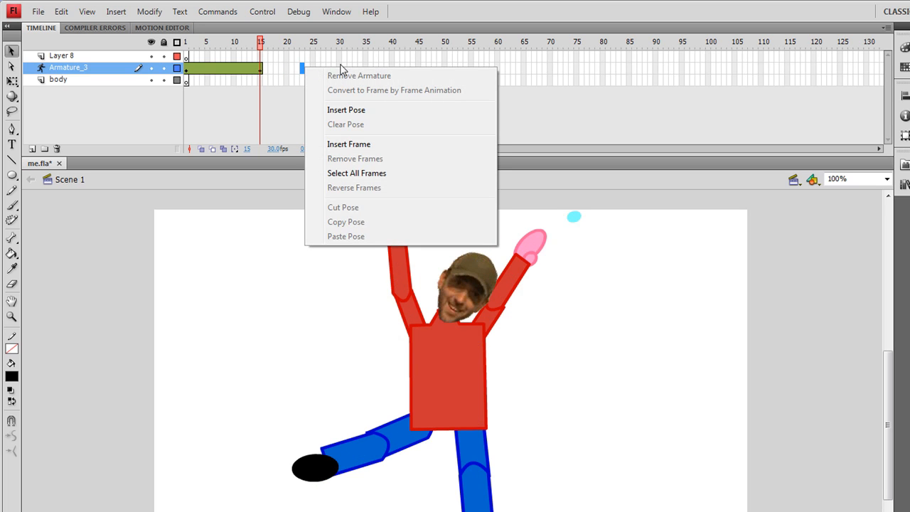
{"action": "left_click", "coordinate": [341, 66]}
{"action": "left_click", "coordinate": [187, 68]}
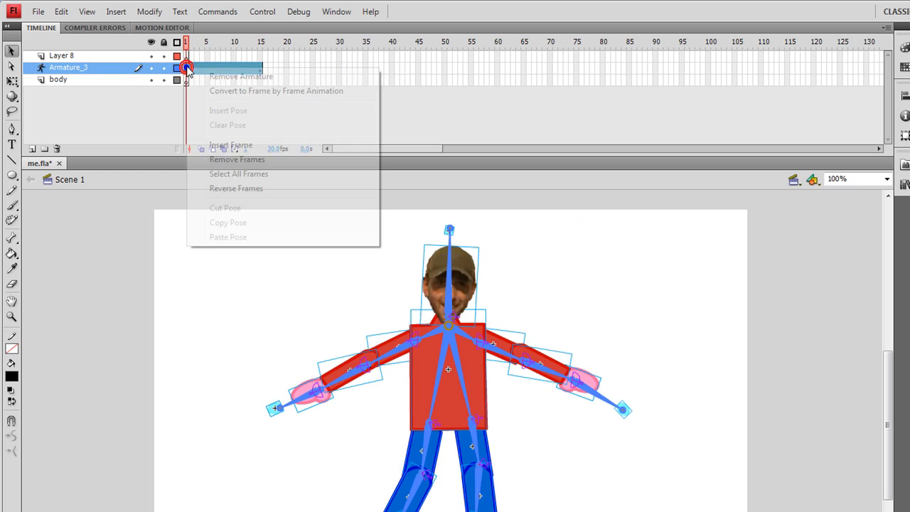
{"action": "right_click", "coordinate": [187, 68]}
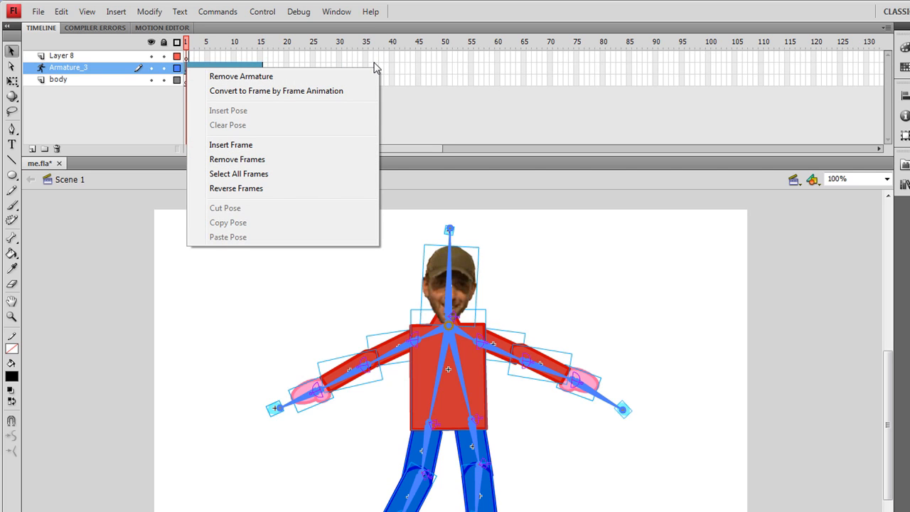
{"action": "left_click", "coordinate": [329, 68]}
{"action": "right_click", "coordinate": [329, 68]}
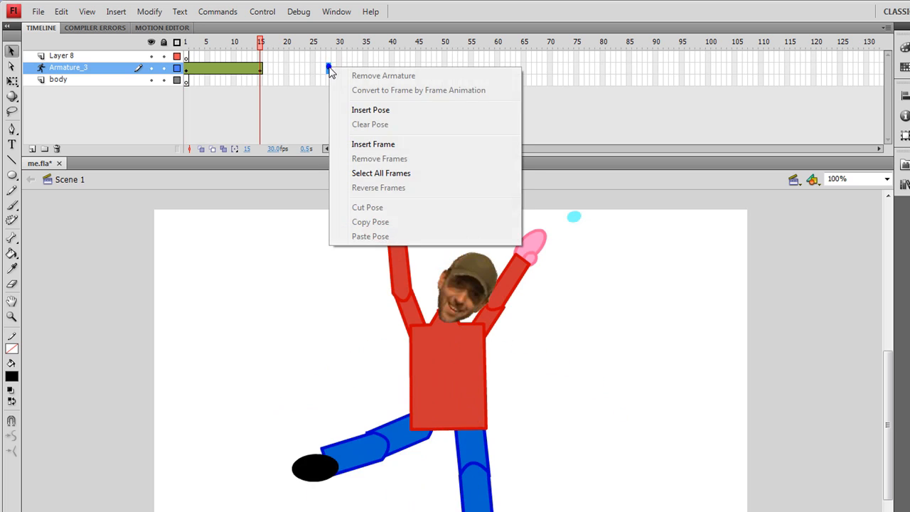
{"action": "left_click", "coordinate": [365, 109]}
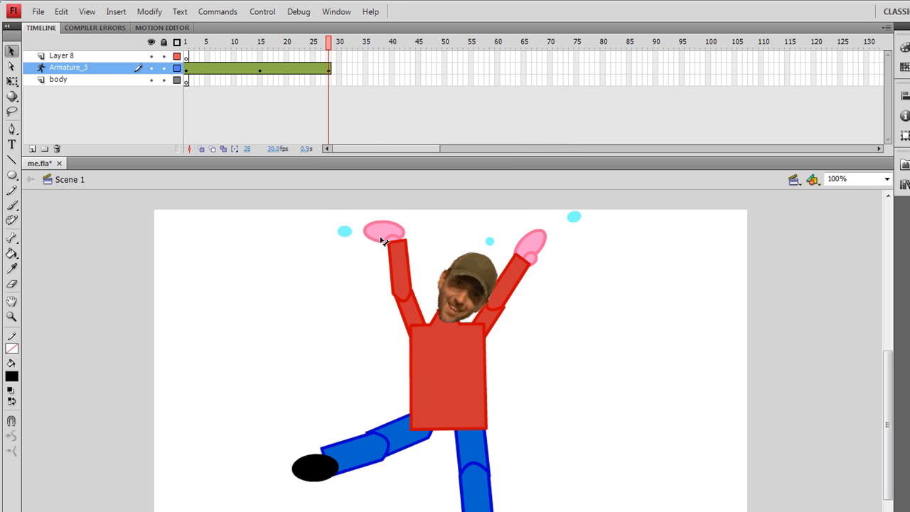
Pose the character at frame 28 with both arms reaching forward, head tilted left and legs tucked to the right.
{"action": "left_click_drag", "start_coordinate": [368, 259], "coordinate": [280, 329]}
{"action": "left_click_drag", "start_coordinate": [576, 217], "coordinate": [501, 455]}
{"action": "left_click_drag", "start_coordinate": [430, 488], "coordinate": [298, 353]}
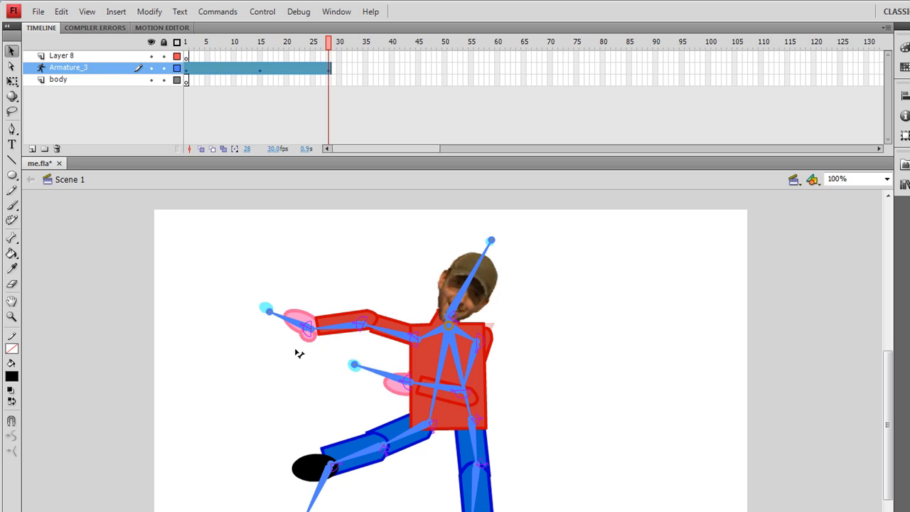
{"action": "left_click_drag", "start_coordinate": [490, 240], "coordinate": [398, 242]}
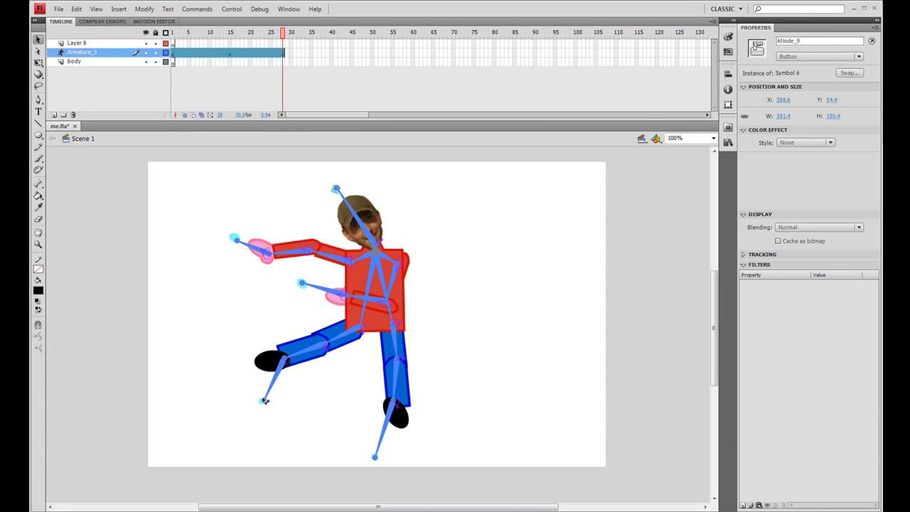
{"action": "left_click_drag", "start_coordinate": [286, 420], "coordinate": [561, 354]}
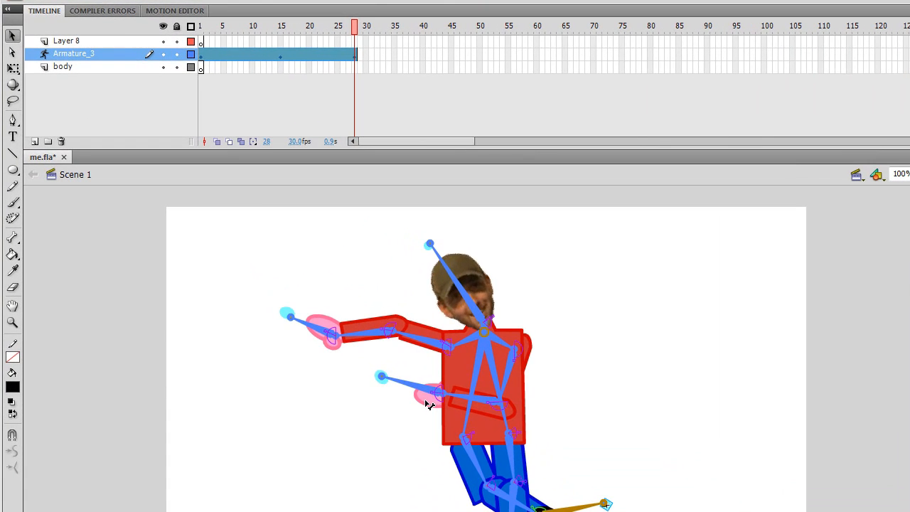
Bring the lower hand forward two levels in the stacking order.
{"action": "right_click", "coordinate": [426, 402]}
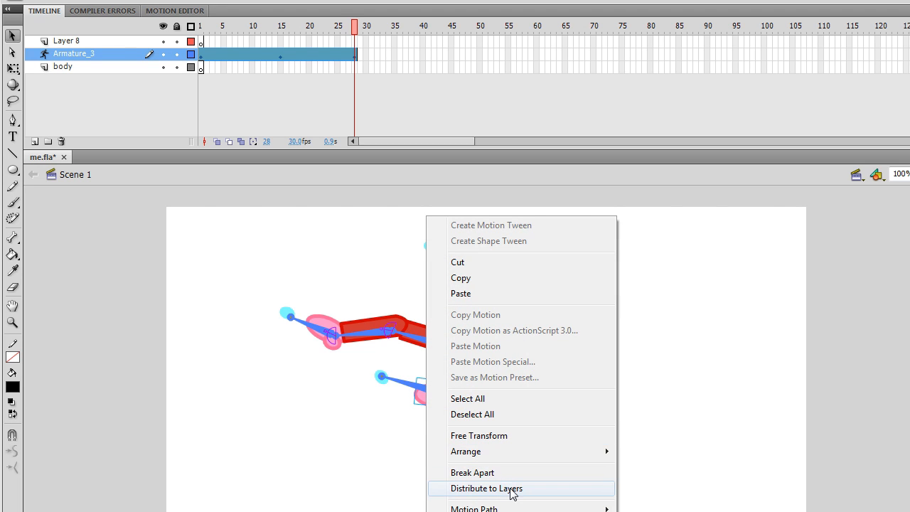
{"action": "mouse_move", "coordinate": [511, 449]}
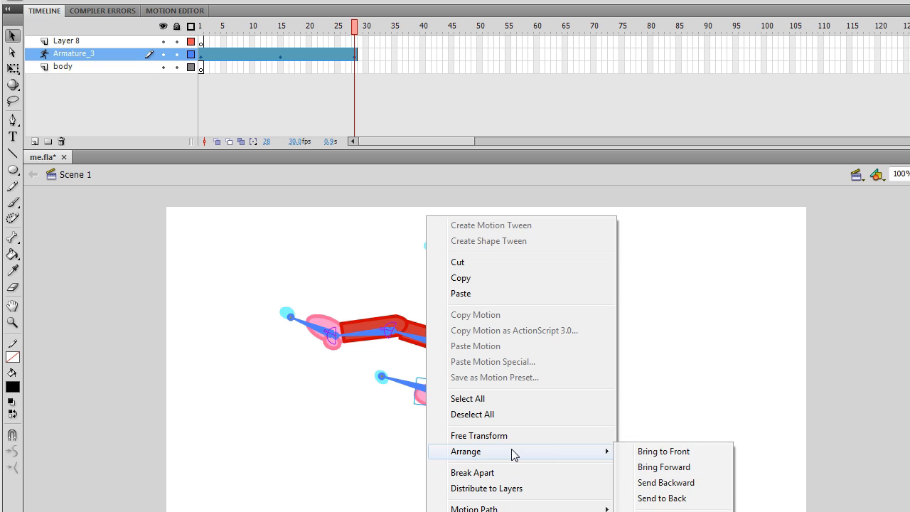
{"action": "left_click", "coordinate": [665, 467]}
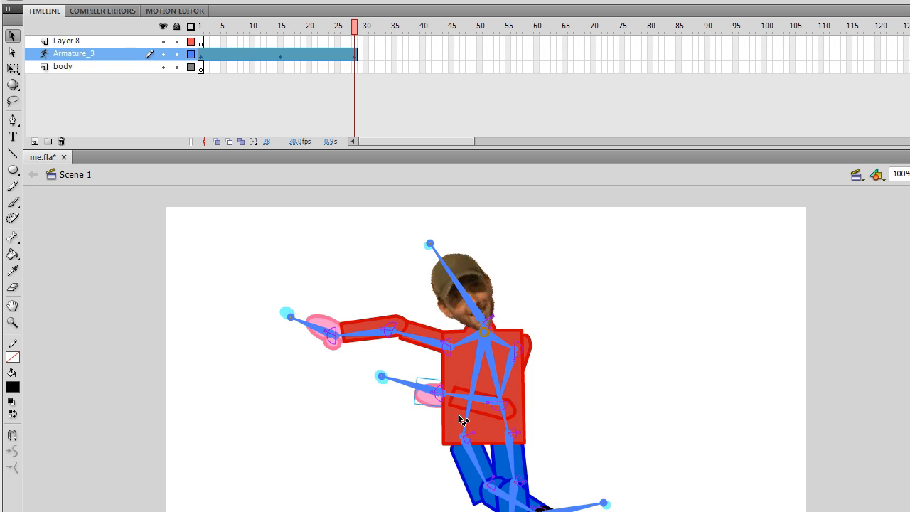
{"action": "right_click", "coordinate": [418, 404]}
{"action": "mouse_move", "coordinate": [527, 452]}
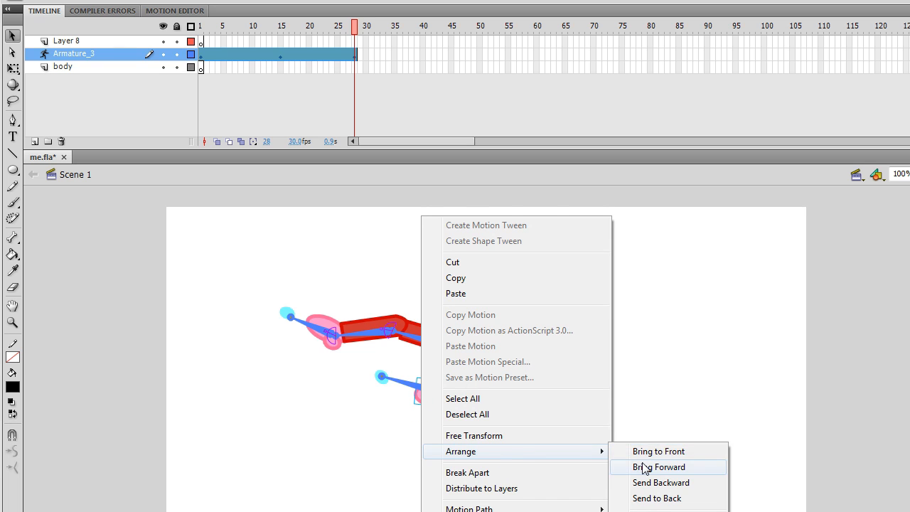
{"action": "left_click", "coordinate": [642, 467]}
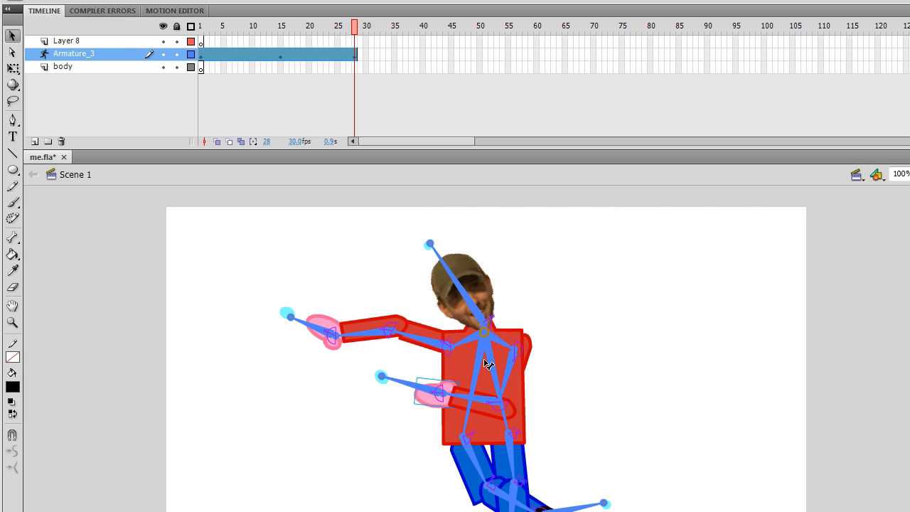
Return to frame 1 and test the movie in a preview window, then close it.
{"action": "left_click_drag", "start_coordinate": [357, 30], "coordinate": [115, 91]}
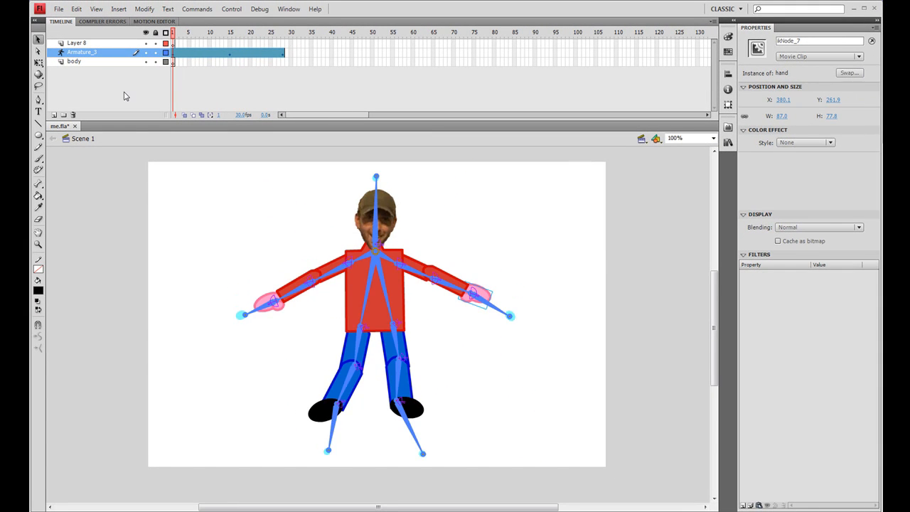
{"action": "key", "text": "ctrl+Return"}
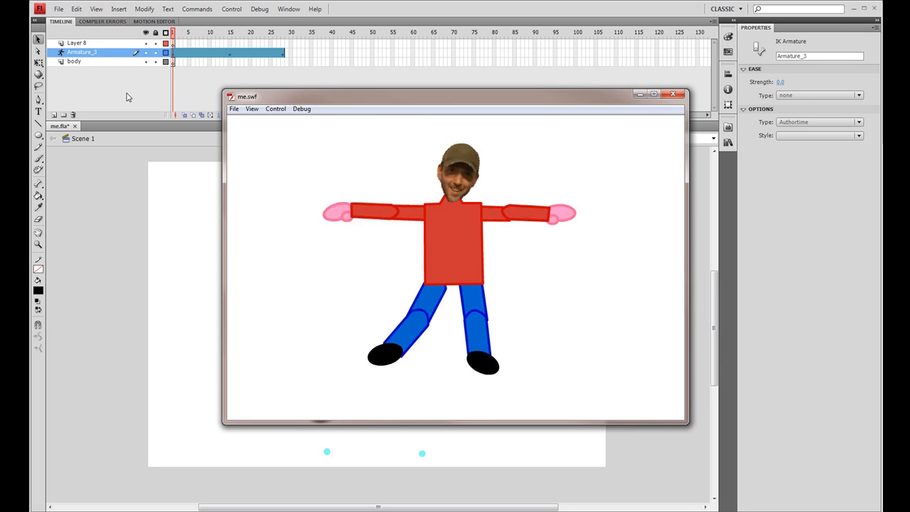
{"action": "left_click", "coordinate": [672, 94]}
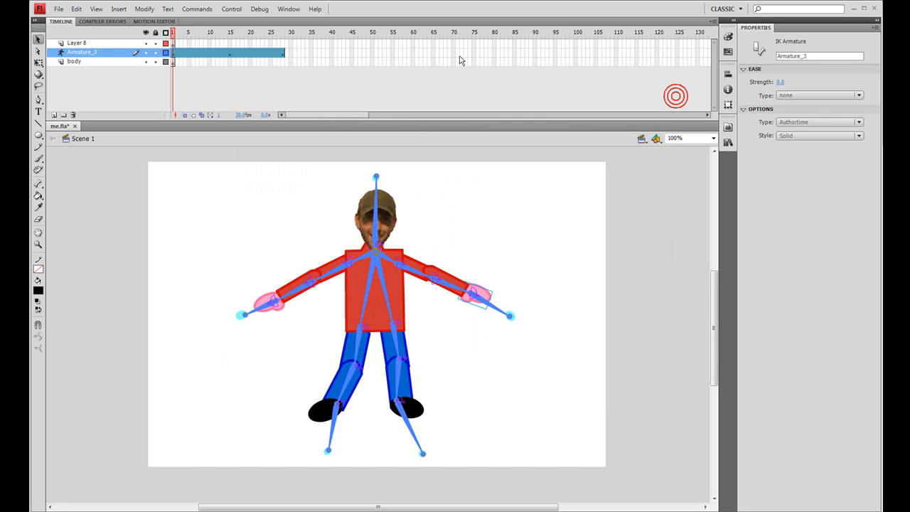
Extend the armature layer to frame 52 by inserting frames, and test the movie.
{"action": "right_click", "coordinate": [379, 53]}
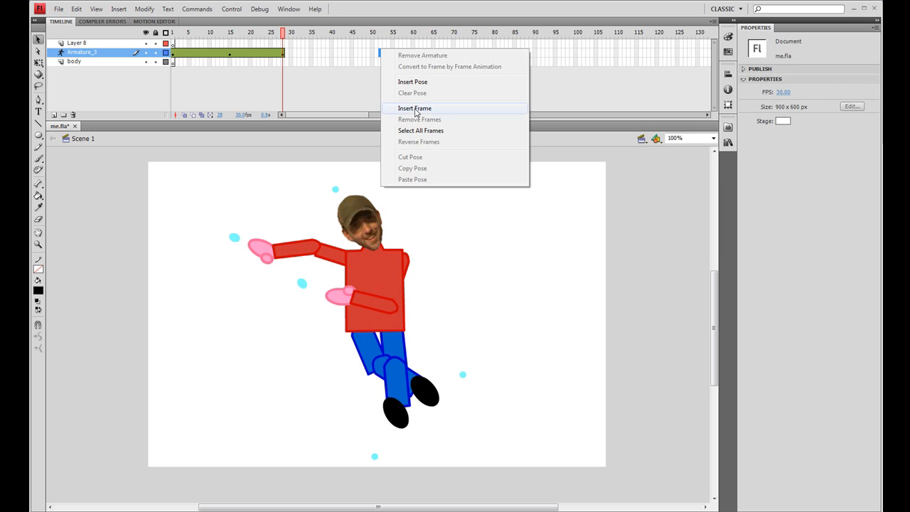
{"action": "left_click", "coordinate": [414, 108]}
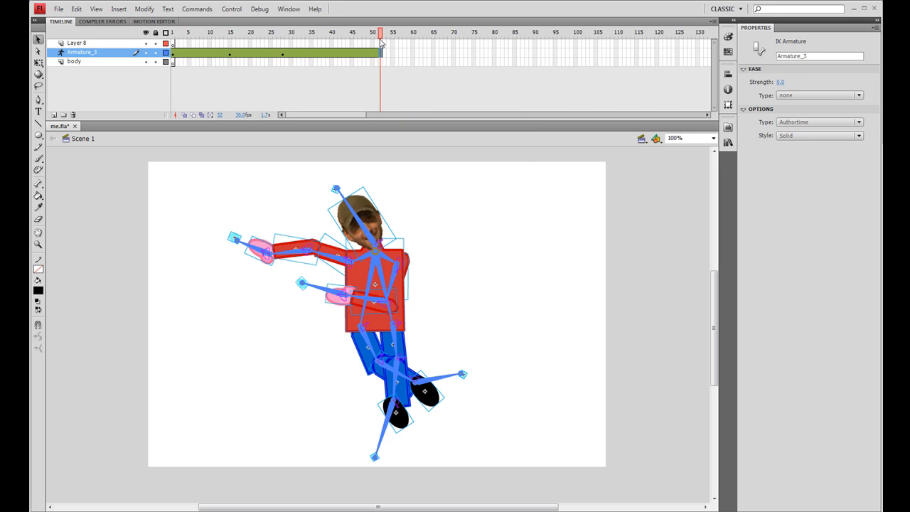
{"action": "key", "text": "ctrl+Return"}
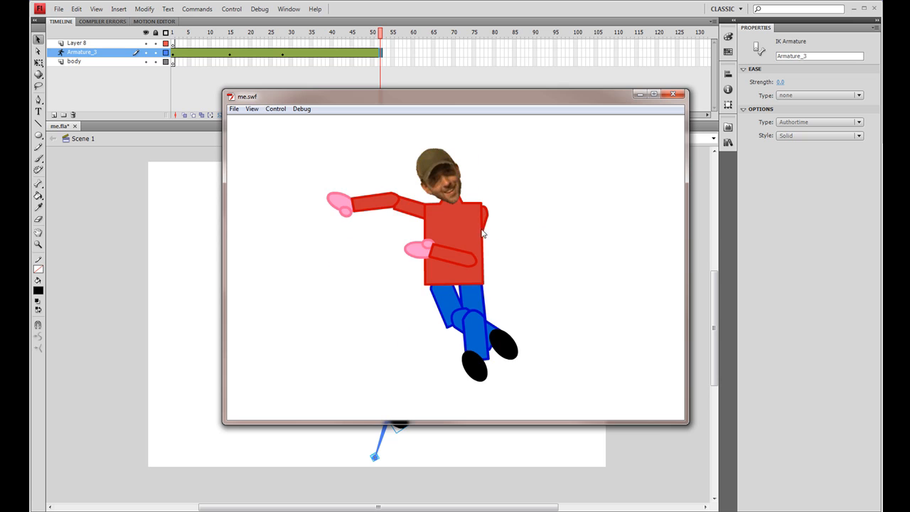
{"action": "key", "text": "ctrl+w"}
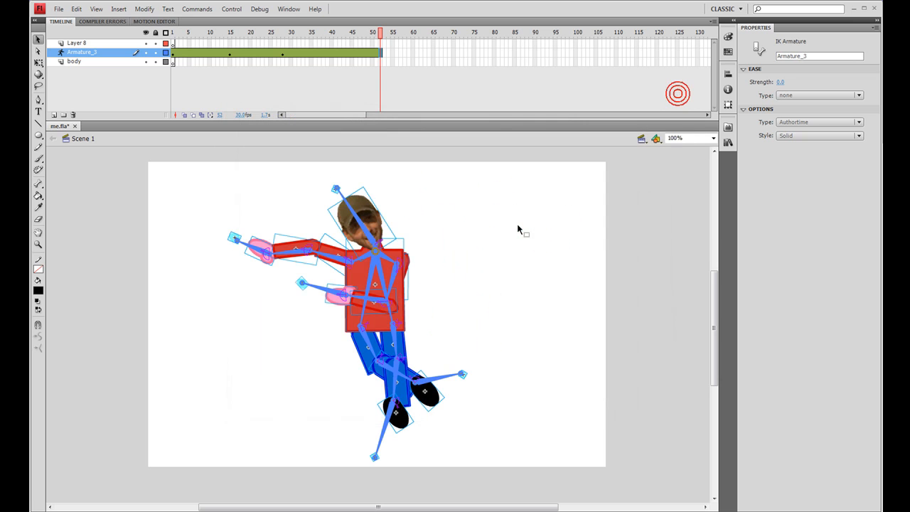
Bring the right upper arm forward one level in the stacking order, then rewind to frame 1.
{"action": "left_click", "coordinate": [411, 263]}
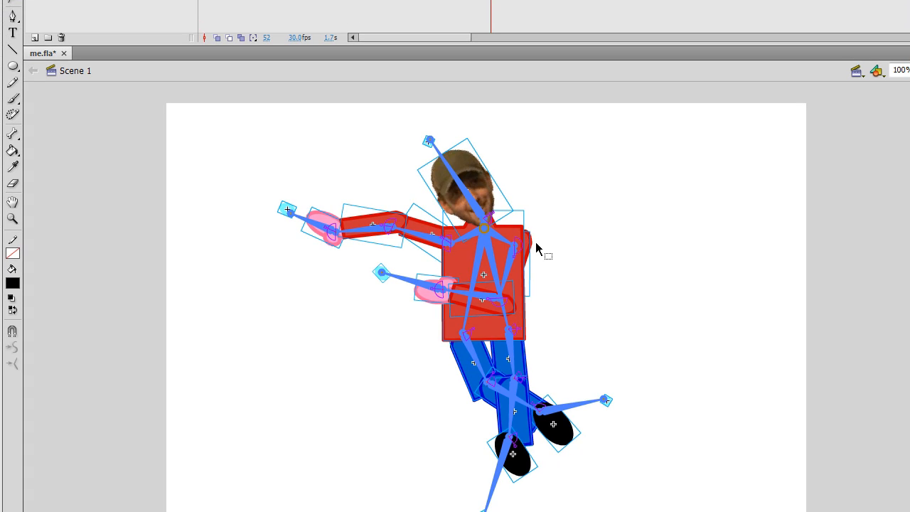
{"action": "right_click", "coordinate": [533, 241]}
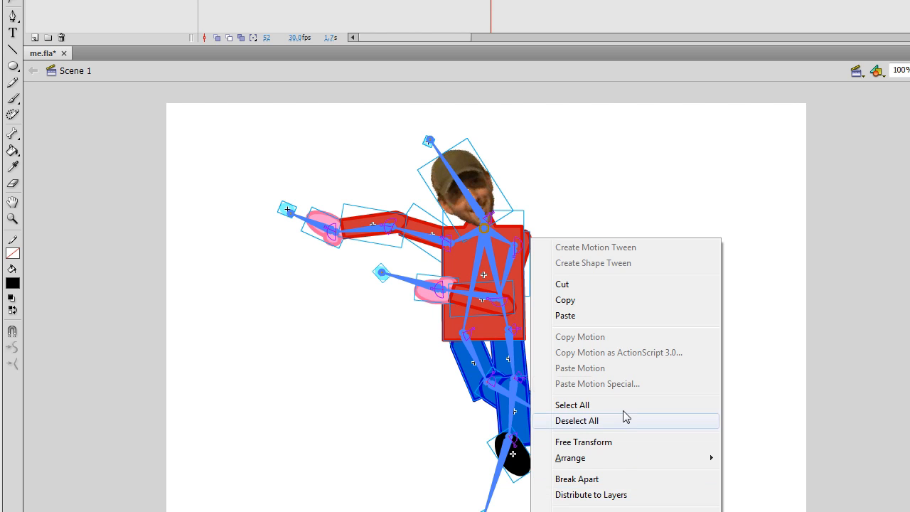
{"action": "left_click", "coordinate": [535, 206]}
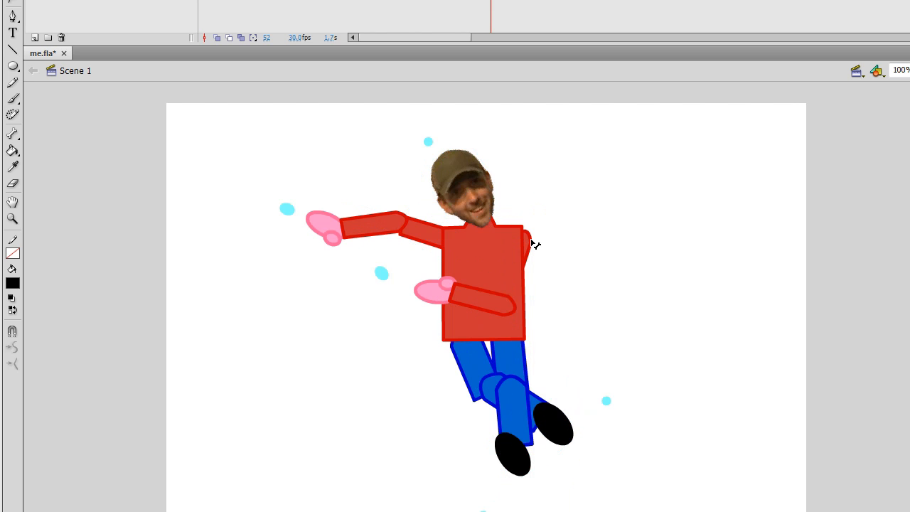
{"action": "right_click", "coordinate": [537, 244]}
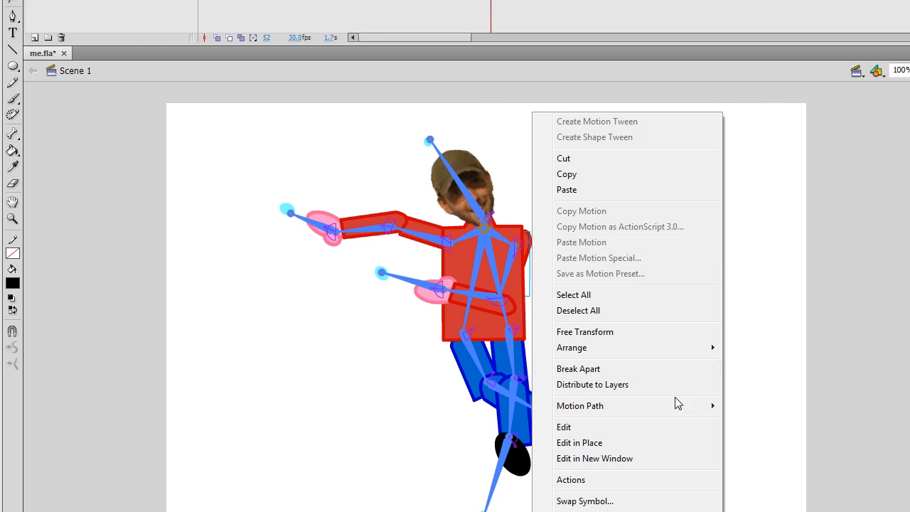
{"action": "mouse_move", "coordinate": [668, 359]}
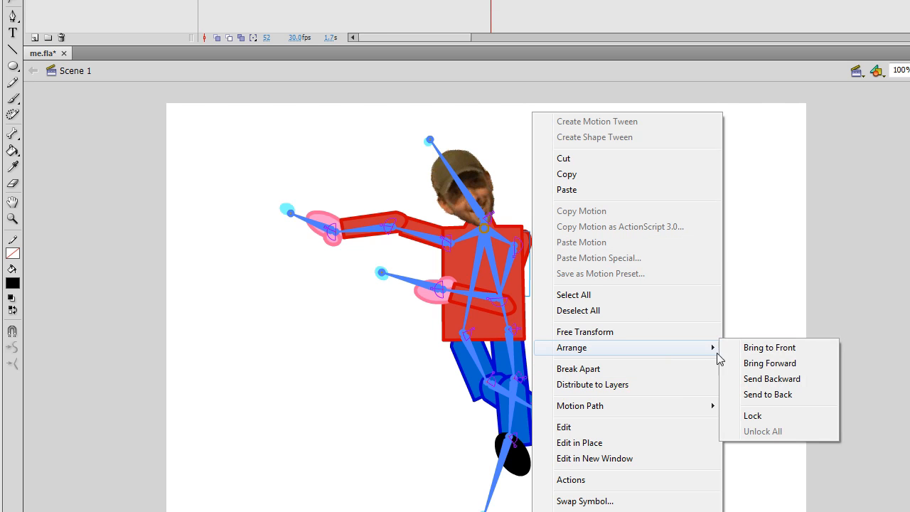
{"action": "left_click", "coordinate": [781, 363]}
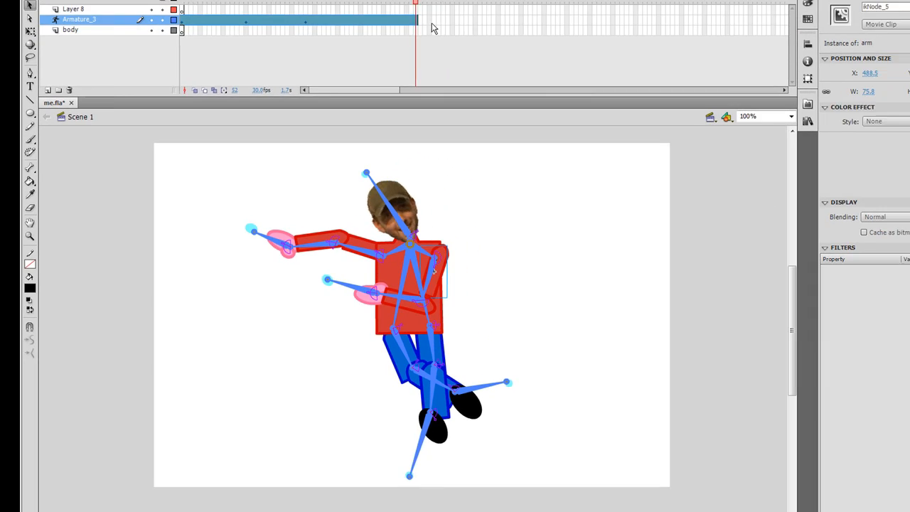
{"action": "left_click_drag", "start_coordinate": [372, 31], "coordinate": [197, 68]}
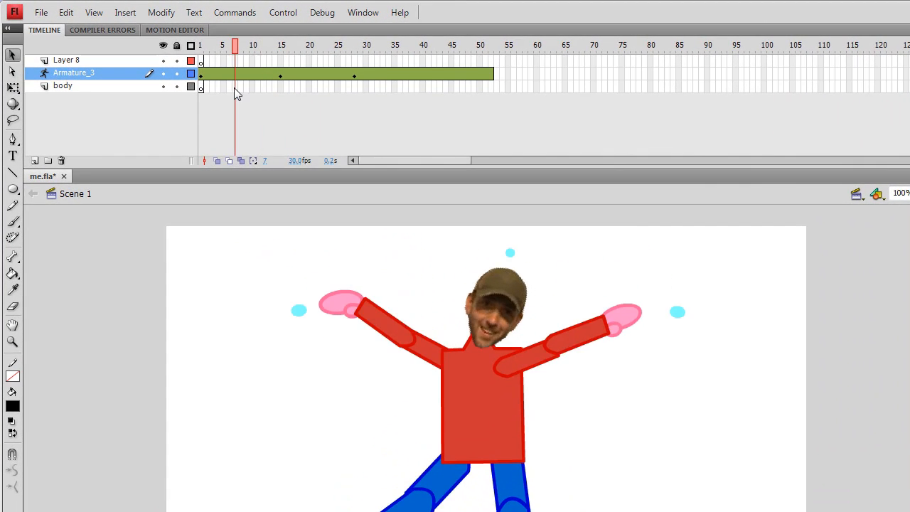
{"action": "left_click_drag", "start_coordinate": [237, 95], "coordinate": [158, 128]}
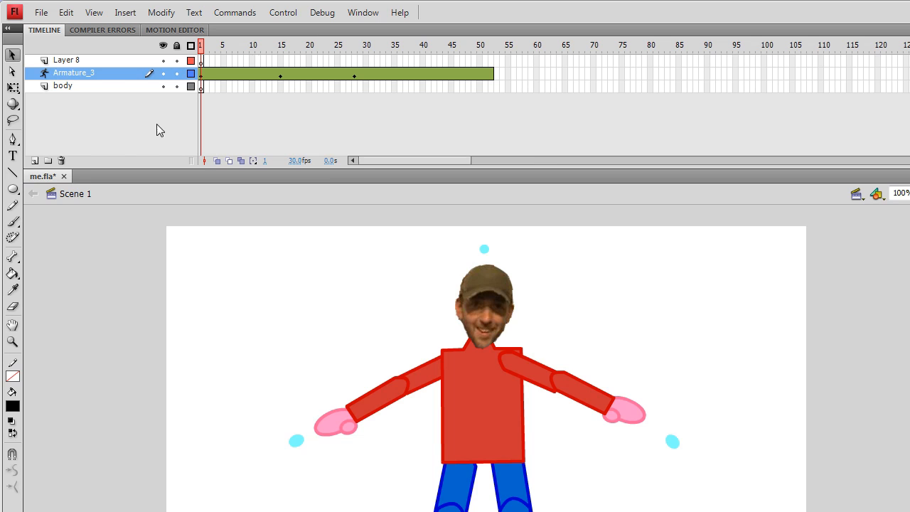
Scrub through the armature's timeline to review the poses, stopping at frame 28.
{"action": "left_click_drag", "start_coordinate": [57, 197], "coordinate": [433, 111]}
{"action": "left_click_drag", "start_coordinate": [328, 126], "coordinate": [141, 156]}
{"action": "left_click_drag", "start_coordinate": [76, 186], "coordinate": [379, 83]}
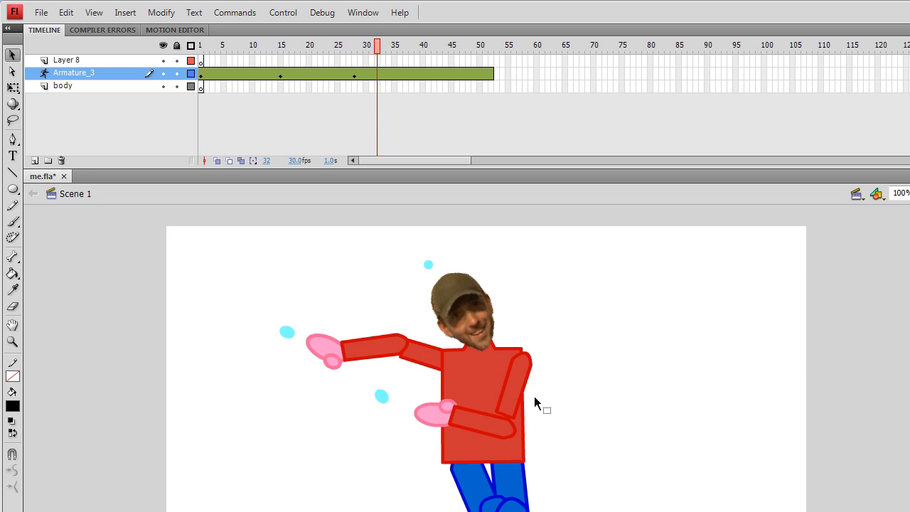
{"action": "left_click_drag", "start_coordinate": [380, 47], "coordinate": [357, 109]}
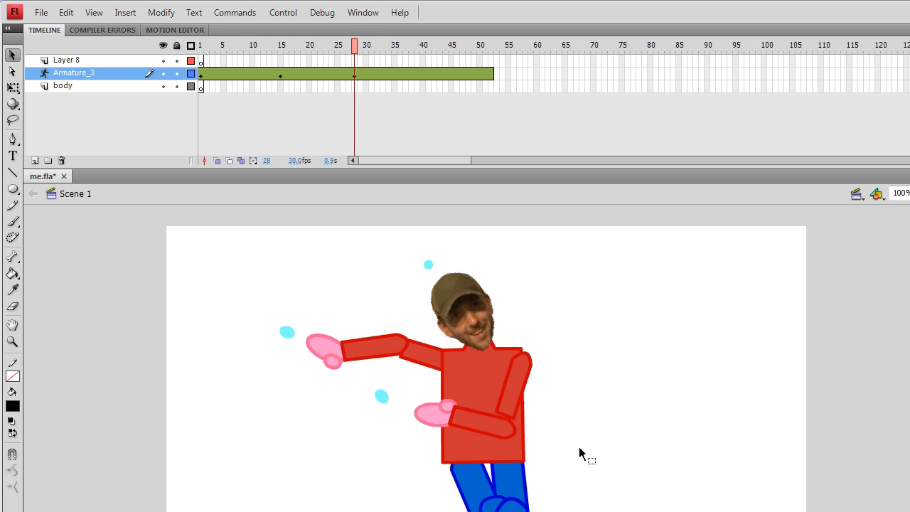
{"action": "left_click", "coordinate": [507, 428]}
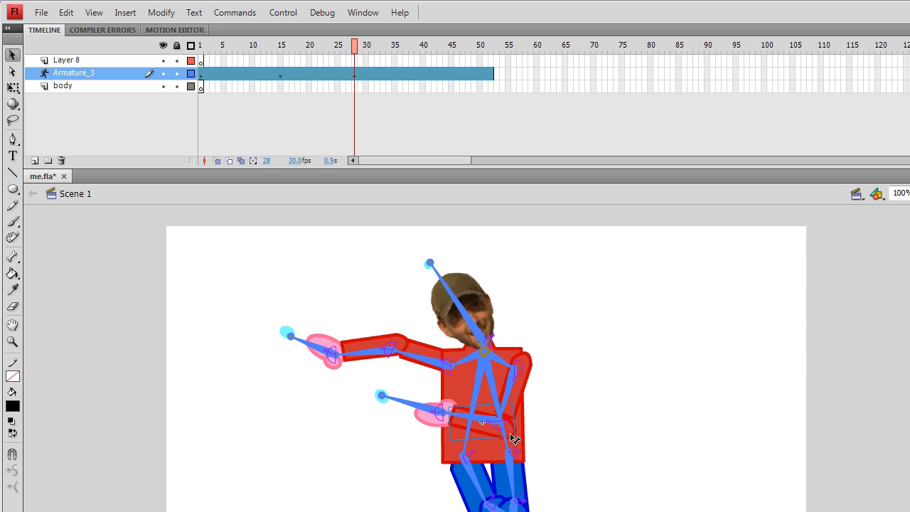
{"action": "left_click", "coordinate": [599, 400]}
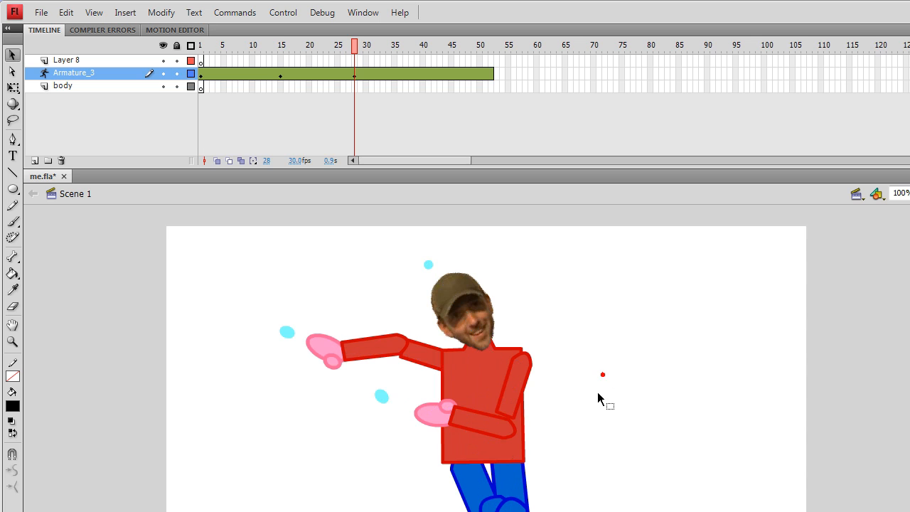
{"action": "left_click", "coordinate": [519, 434]}
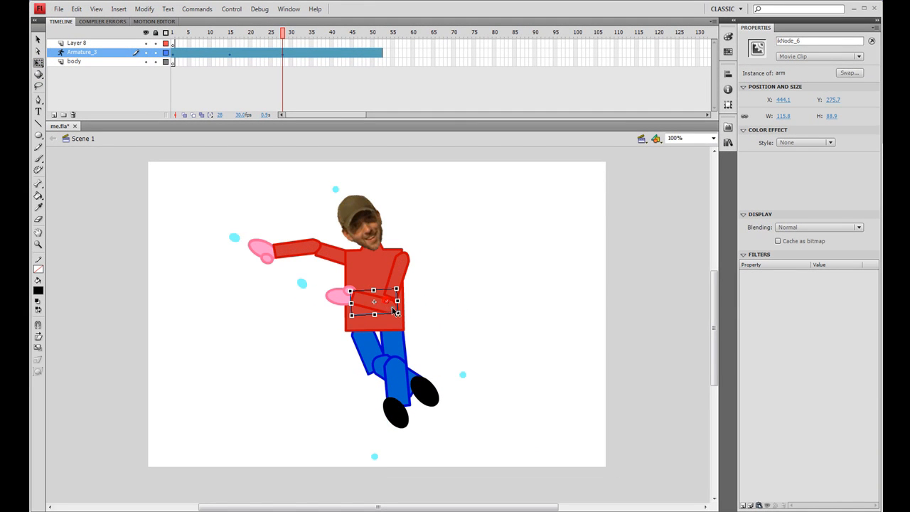
{"action": "left_click_drag", "start_coordinate": [394, 307], "coordinate": [395, 309]}
{"action": "left_click", "coordinate": [437, 295]}
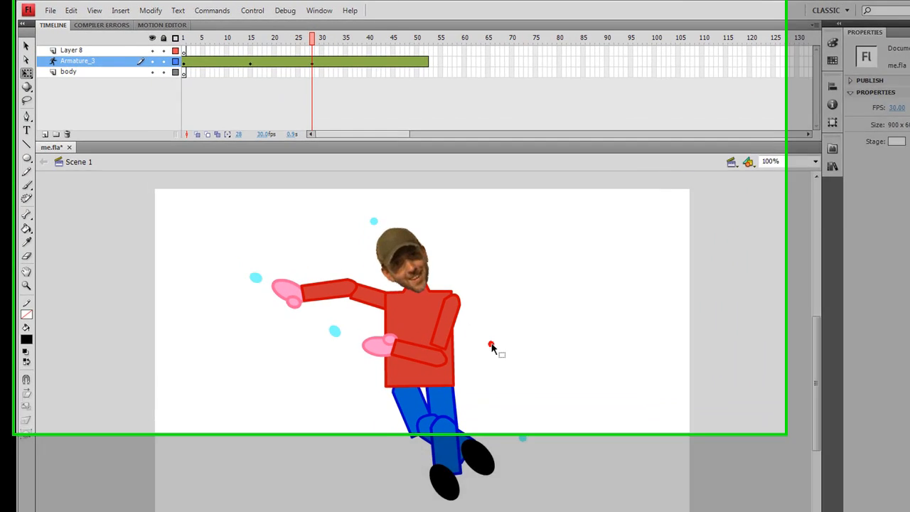
Go to frame 22 and pull the right hand downward to pose the right arm lower.
{"action": "left_click", "coordinate": [10, 56]}
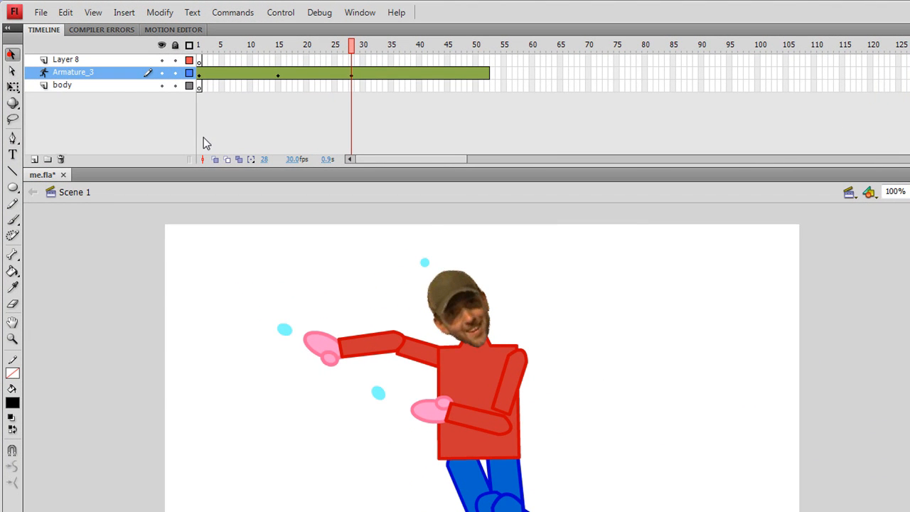
{"action": "left_click", "coordinate": [706, 400]}
{"action": "left_click_drag", "start_coordinate": [346, 47], "coordinate": [321, 74]}
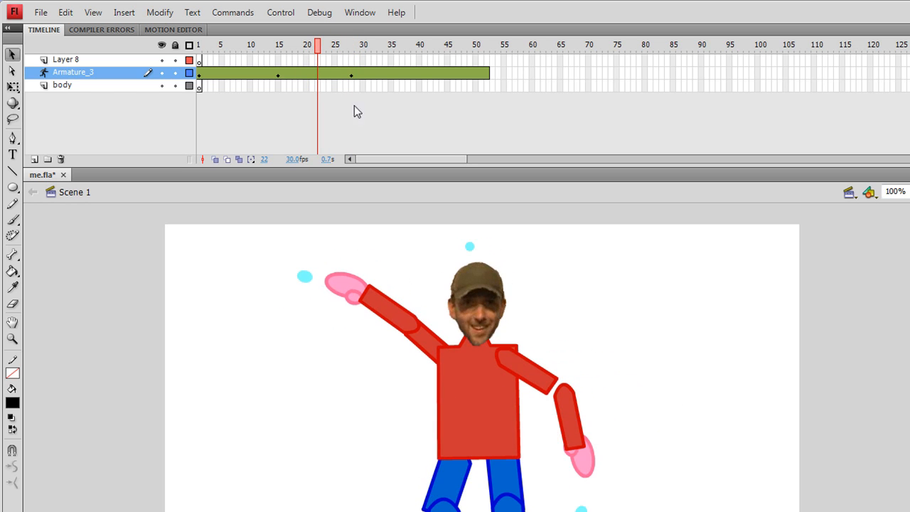
{"action": "left_click", "coordinate": [573, 424]}
{"action": "left_click_drag", "start_coordinate": [574, 430], "coordinate": [579, 468]}
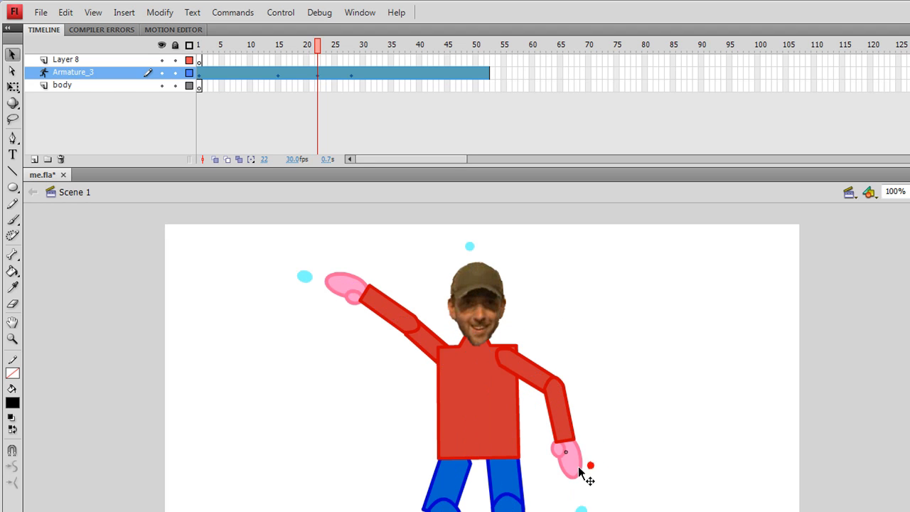
{"action": "left_click", "coordinate": [582, 476]}
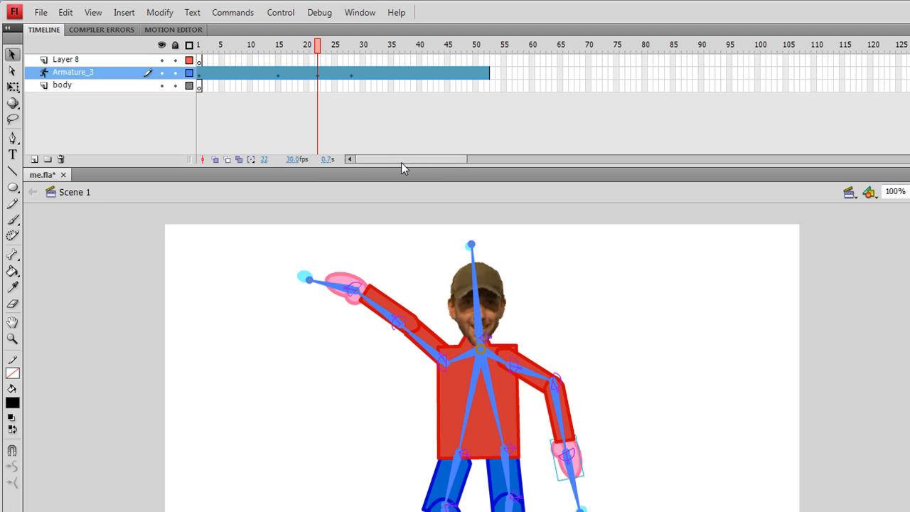
At frame 28, rotate the right upper arm so the forearm bends across the body.
{"action": "left_click_drag", "start_coordinate": [326, 47], "coordinate": [362, 108]}
{"action": "left_click", "coordinate": [351, 74]}
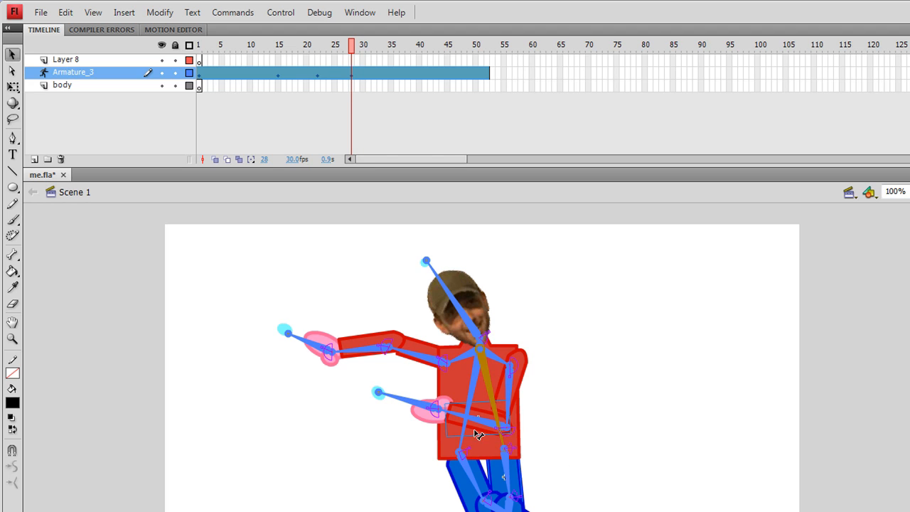
{"action": "left_click", "coordinate": [479, 435]}
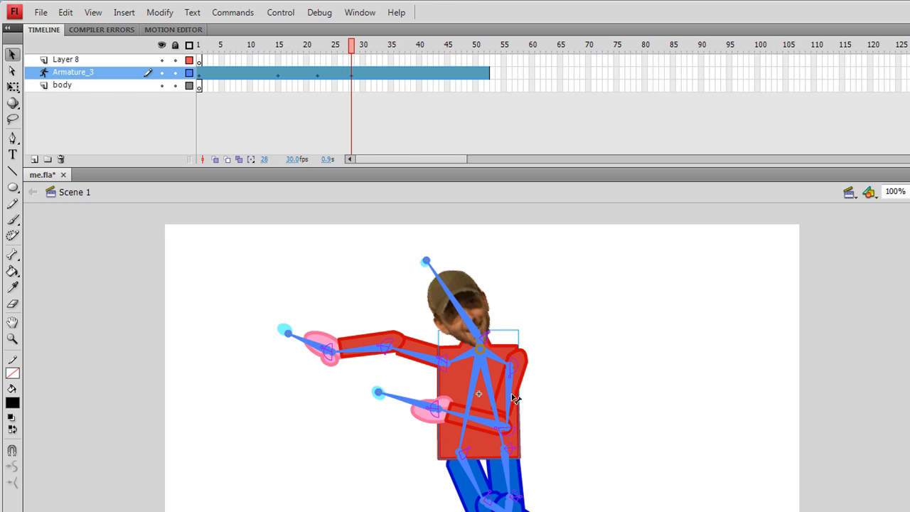
{"action": "left_click", "coordinate": [516, 370]}
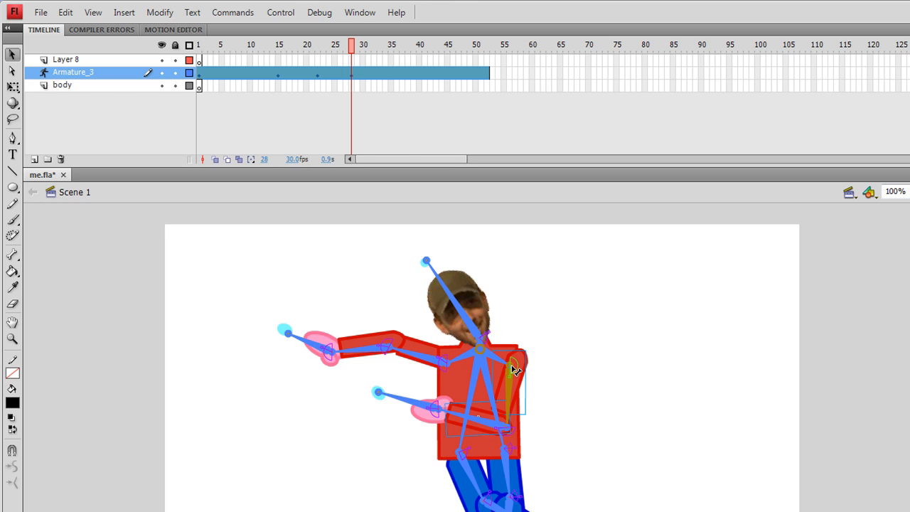
{"action": "left_click_drag", "start_coordinate": [511, 365], "coordinate": [515, 372]}
{"action": "left_click", "coordinate": [516, 369]}
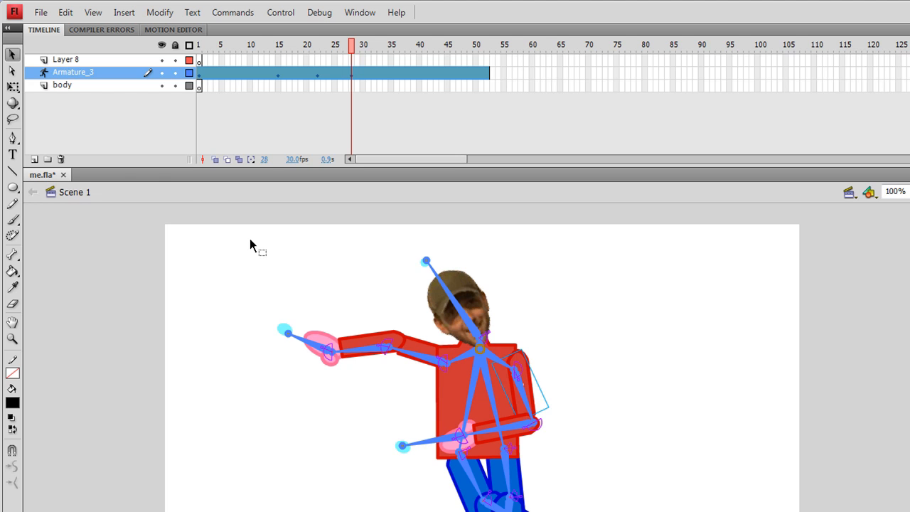
{"action": "left_click", "coordinate": [12, 86]}
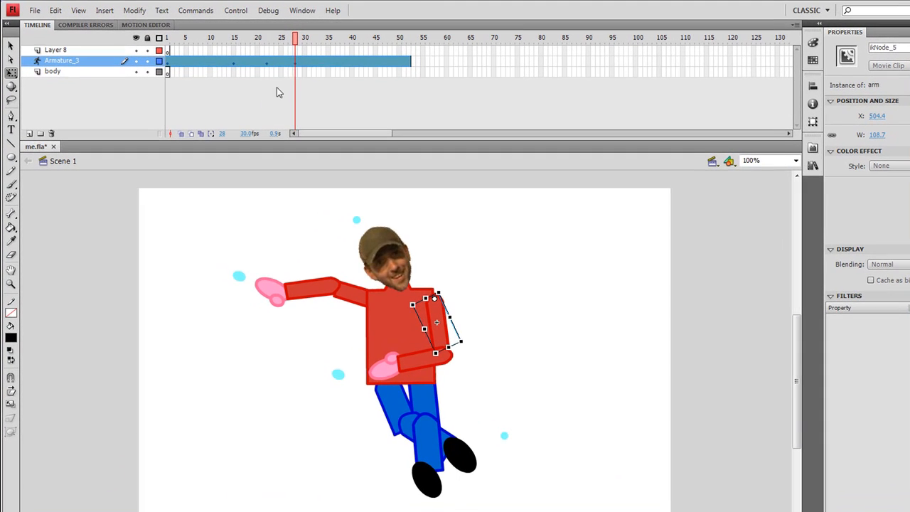
Rewind to frame 1, test the movie in a preview window, and close it.
{"action": "left_click_drag", "start_coordinate": [345, 42], "coordinate": [179, 122]}
{"action": "key", "text": "ctrl+Return"}
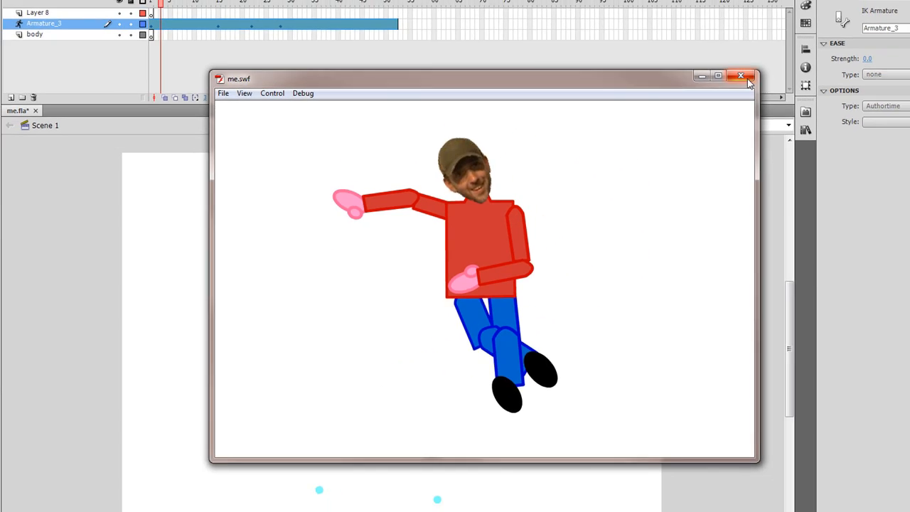
{"action": "left_click", "coordinate": [774, 63]}
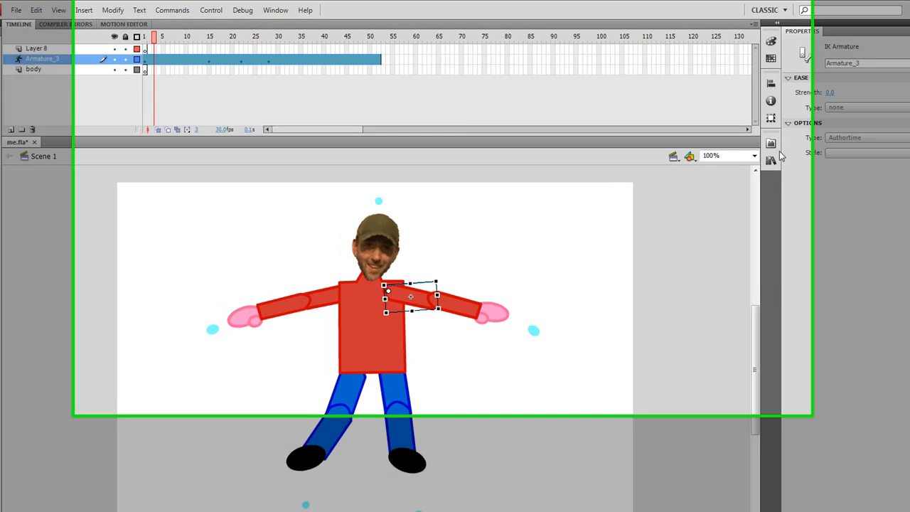
Enable Allow smoothing in the library bitmap properties of my head.png, then test the movie.
{"action": "left_click", "coordinate": [728, 142]}
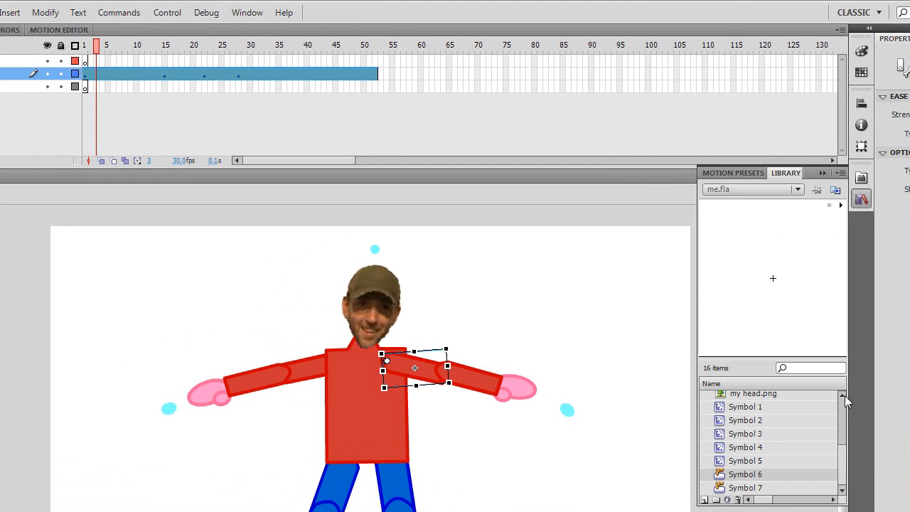
{"action": "left_click", "coordinate": [775, 396]}
{"action": "right_click", "coordinate": [775, 396]}
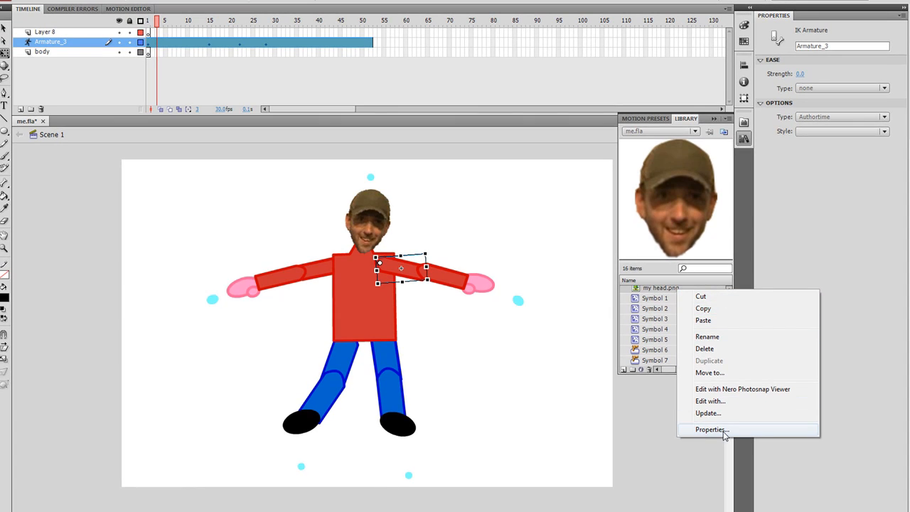
{"action": "left_click", "coordinate": [722, 430]}
{"action": "left_click", "coordinate": [659, 164]}
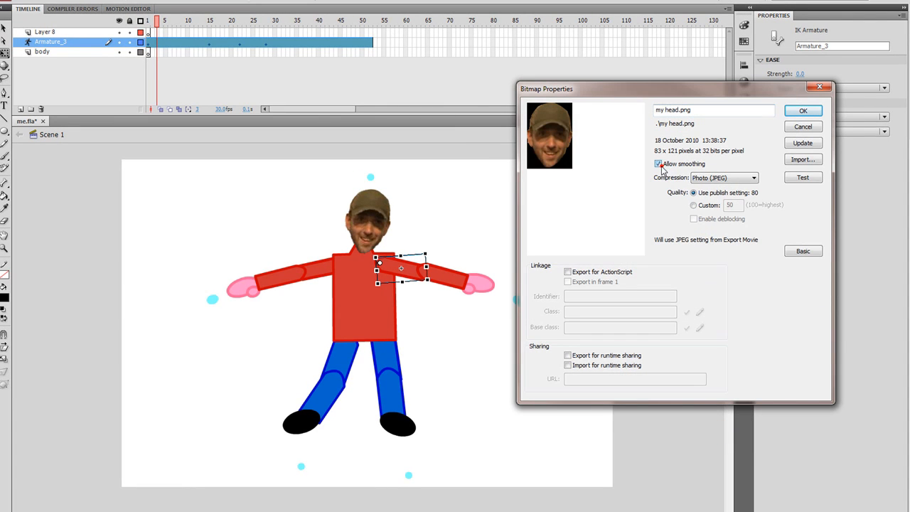
{"action": "left_click", "coordinate": [802, 112]}
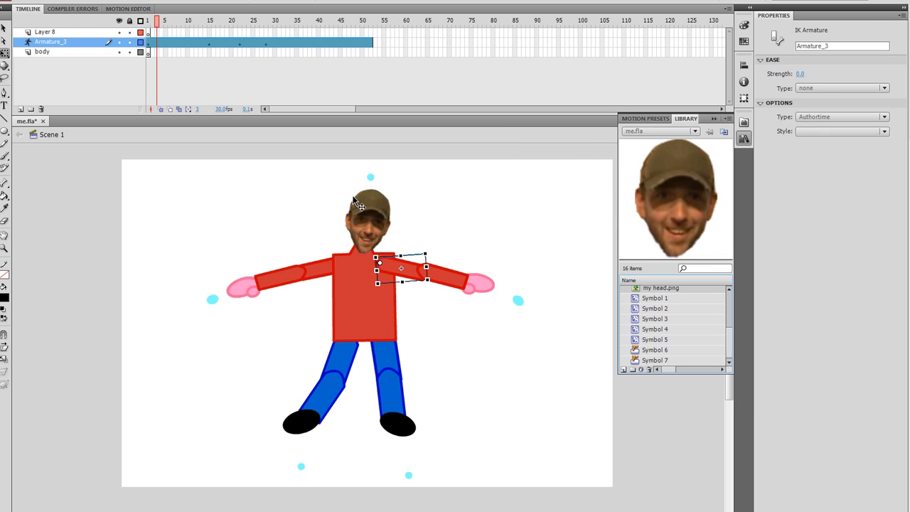
{"action": "key", "text": "ctrl+Return"}
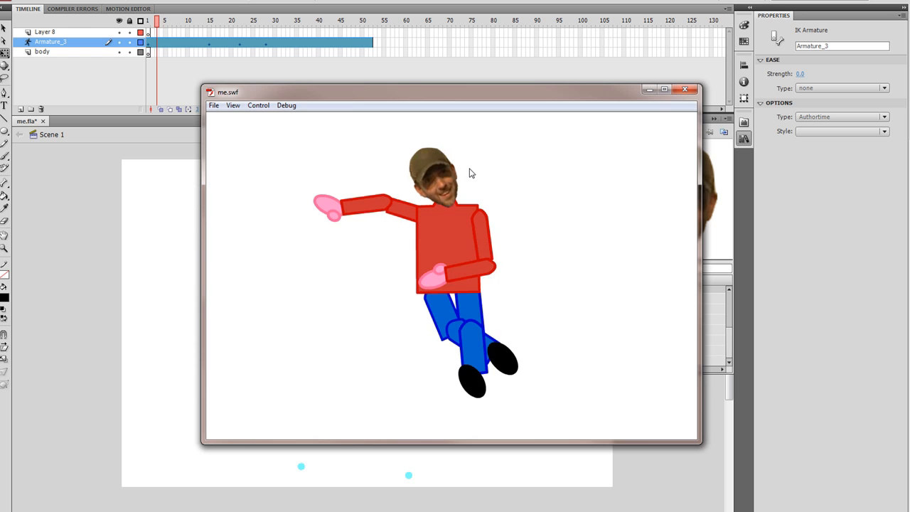